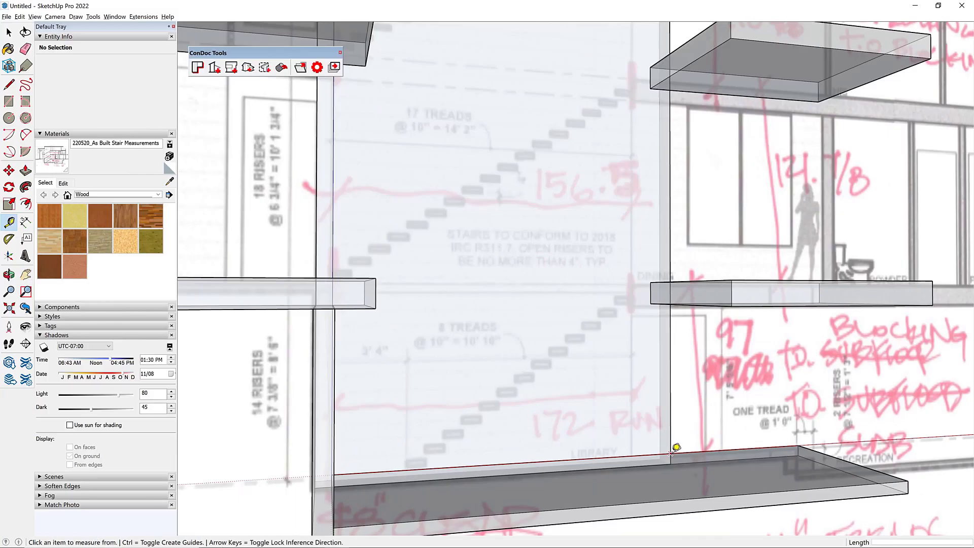
# - Measure the 97-inch floor-to-floor rise from the bottom slab edge up to the next slab
pyautogui.click(672, 452)
pyautogui.keyDown('shift'); pyautogui.moveTo(689, 327); pyautogui.dragTo(626, 376, button='middle'); pyautogui.keyUp('shift')
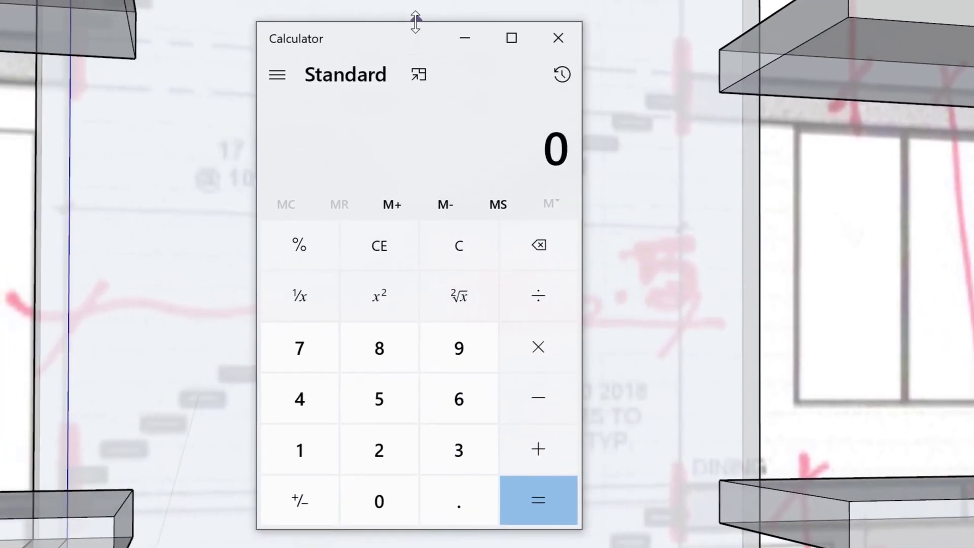
# - Compute 97 ÷ 7.75 in Calculator, giving 12.516 risers
pyautogui.write('97')
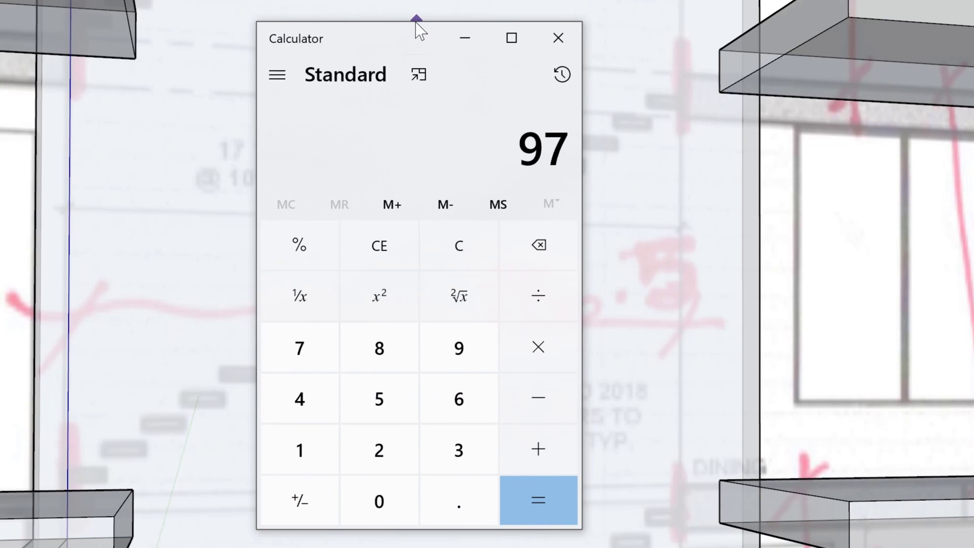
pyautogui.write(' ÷ 7.75')
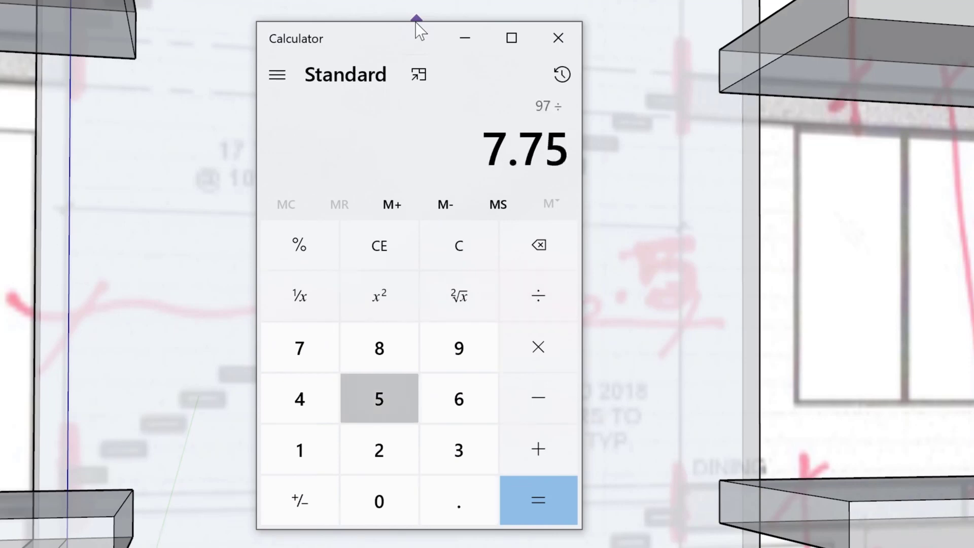
pyautogui.press('Return')
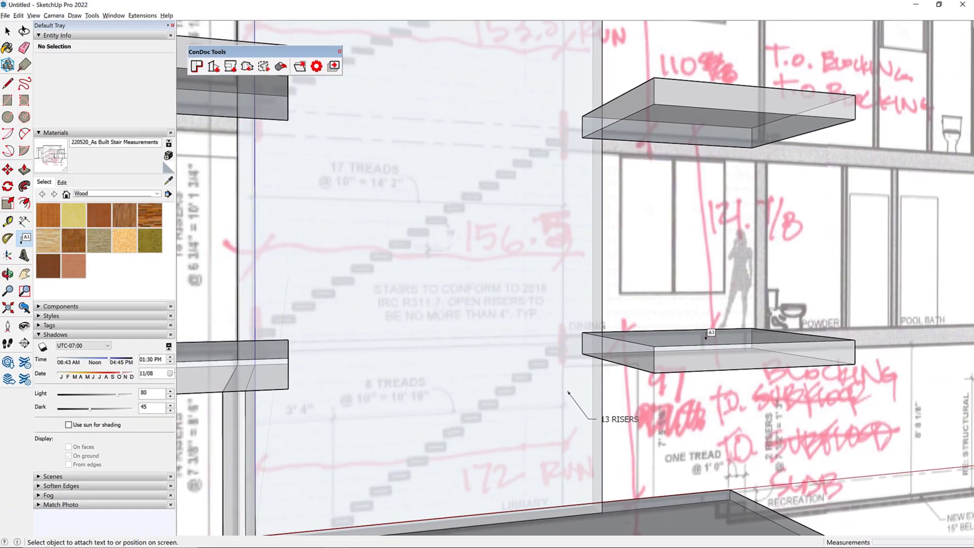
# - Tape-measure the middle flight's 121.875-inch rise from the middle slab to the slab above
pyautogui.moveTo(707, 337)
pyautogui.mouseDown(button='middle')
pyautogui.moveTo(591, 322)
pyautogui.moveTo(617, 358)
pyautogui.mouseUp(button='middle')
pyautogui.press('t')
pyautogui.click(663, 315)
pyautogui.keyDown('shift'); pyautogui.moveTo(664, 227); pyautogui.dragTo(675, 313, button='middle'); pyautogui.keyUp('shift')
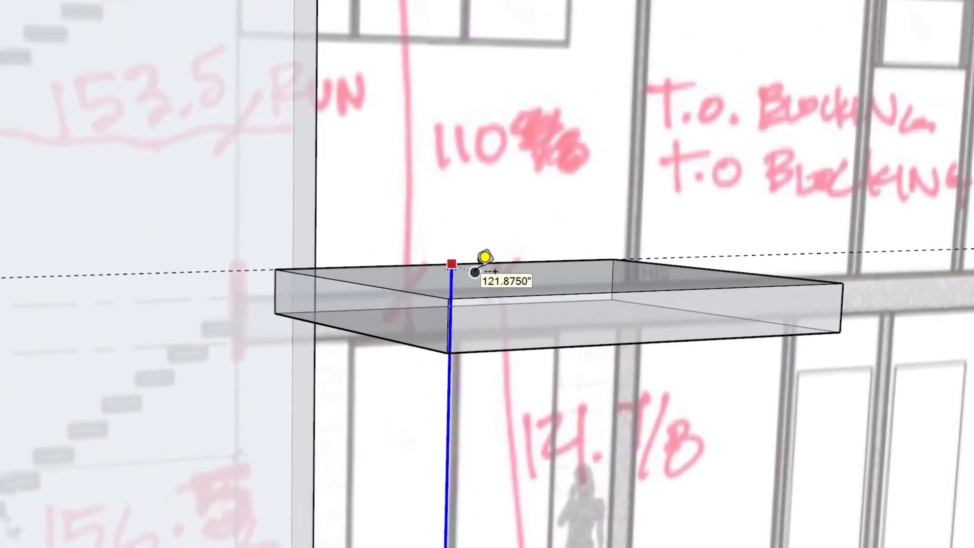
# - Divide 121.875 by 7.75 in Calculator, giving 15.726 risers
pyautogui.press('Escape')
pyautogui.hotkey('alt', 'Tab')
pyautogui.press('Escape')
pyautogui.write('121.87')
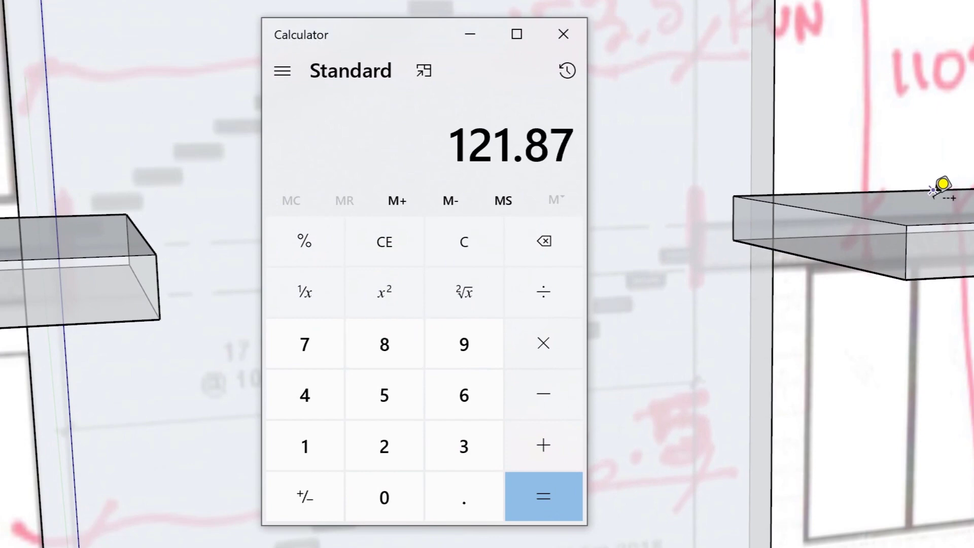
pyautogui.write('5 ÷ 7.75')
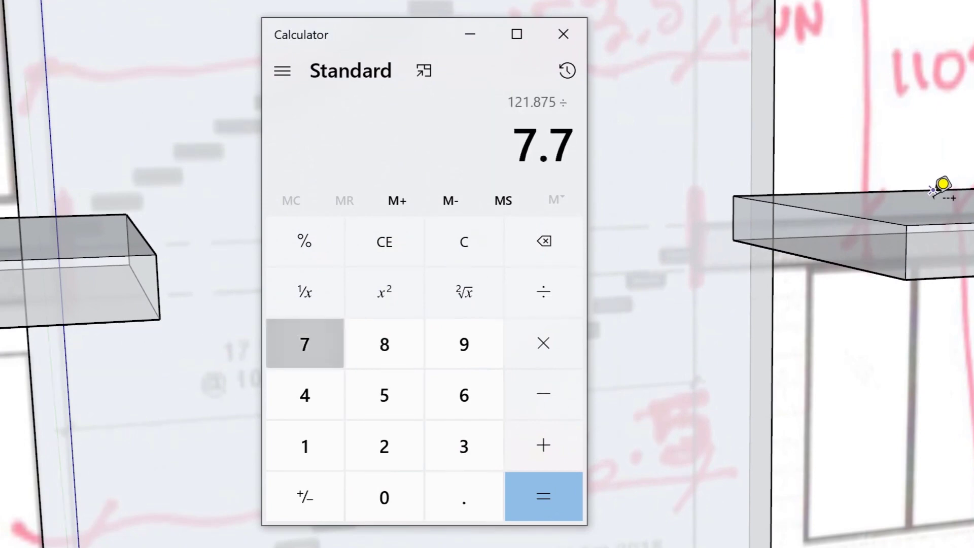
pyautogui.press('Return')
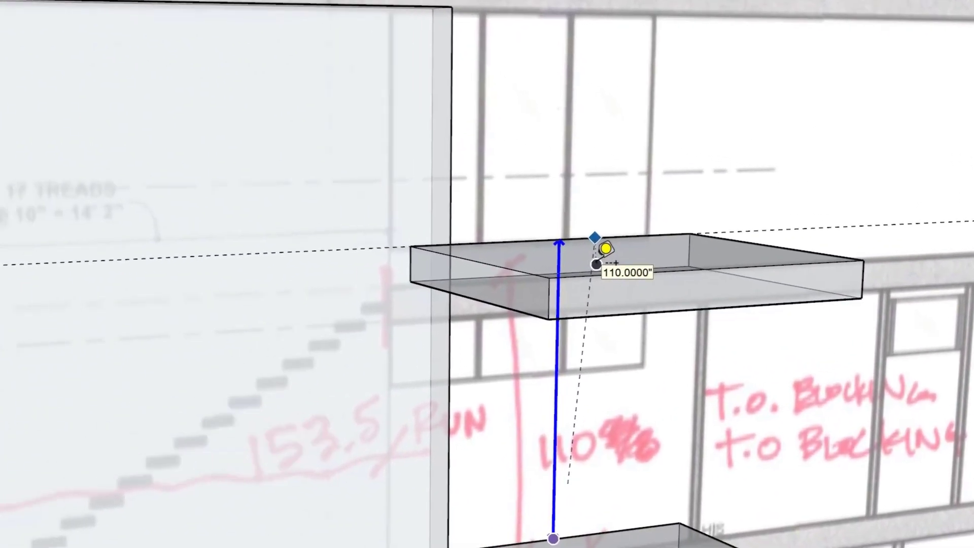
# - Divide 110 by 7.75 in Calculator to get 14.19 risers, then close Calculator
pyautogui.press('Escape')
pyautogui.hotkey('alt', 'Tab')
pyautogui.press('Escape')
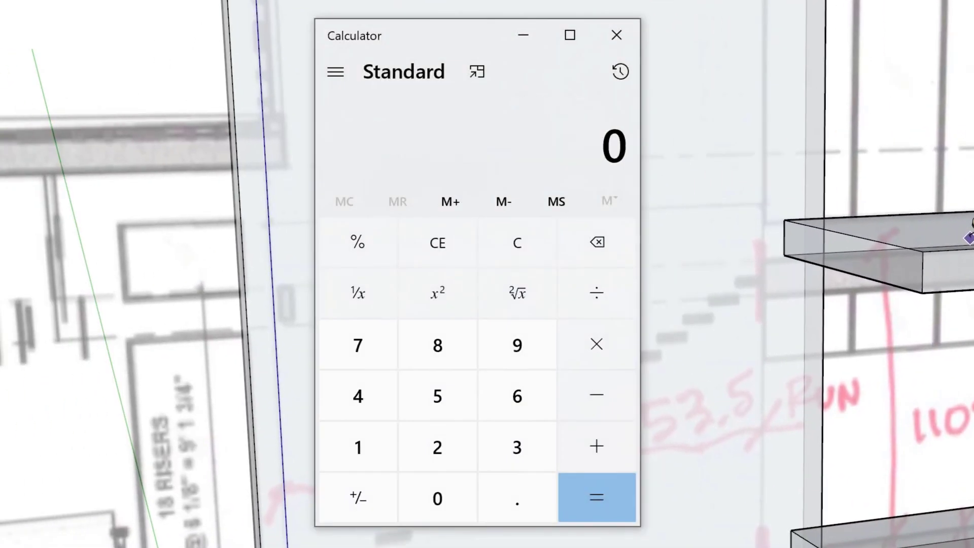
pyautogui.write('110/7.')
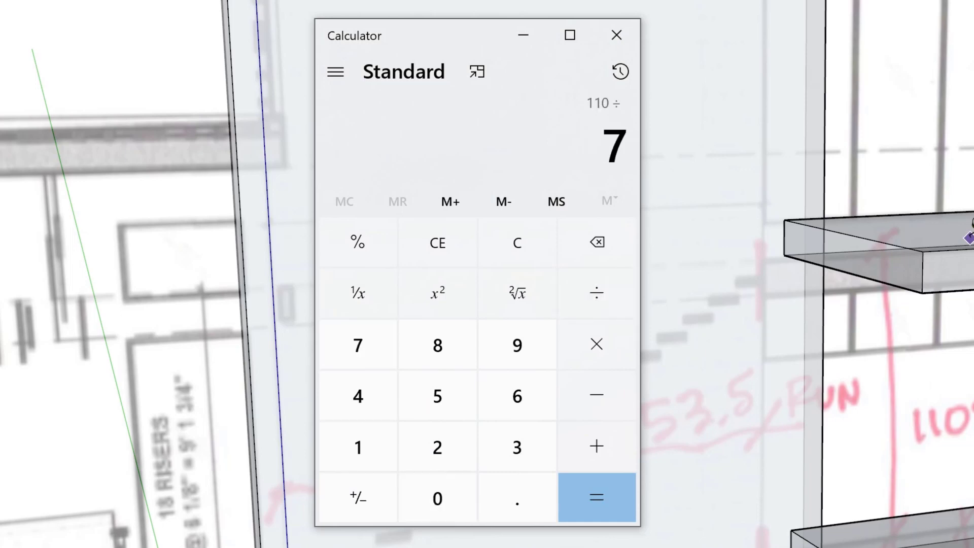
pyautogui.write('75')
pyautogui.press('Return')
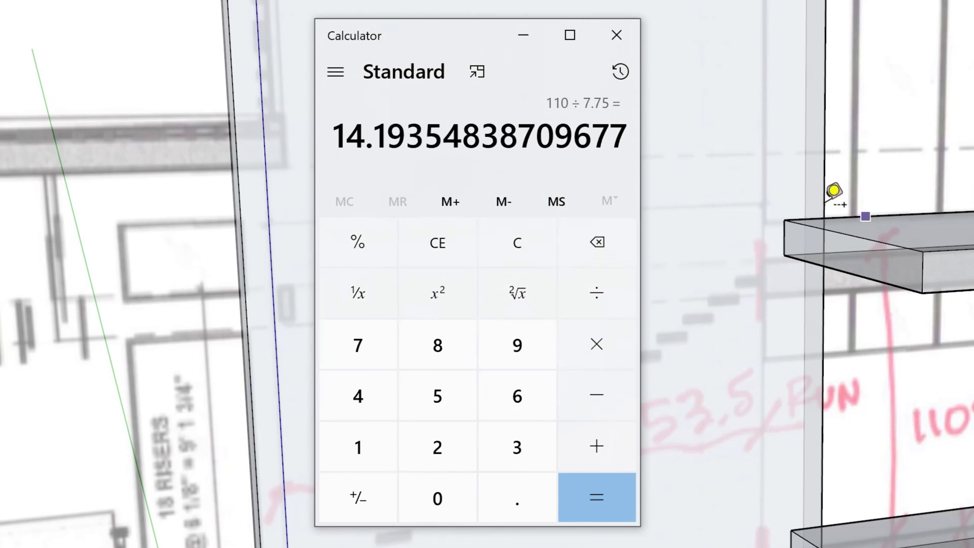
pyautogui.click(632, 41)
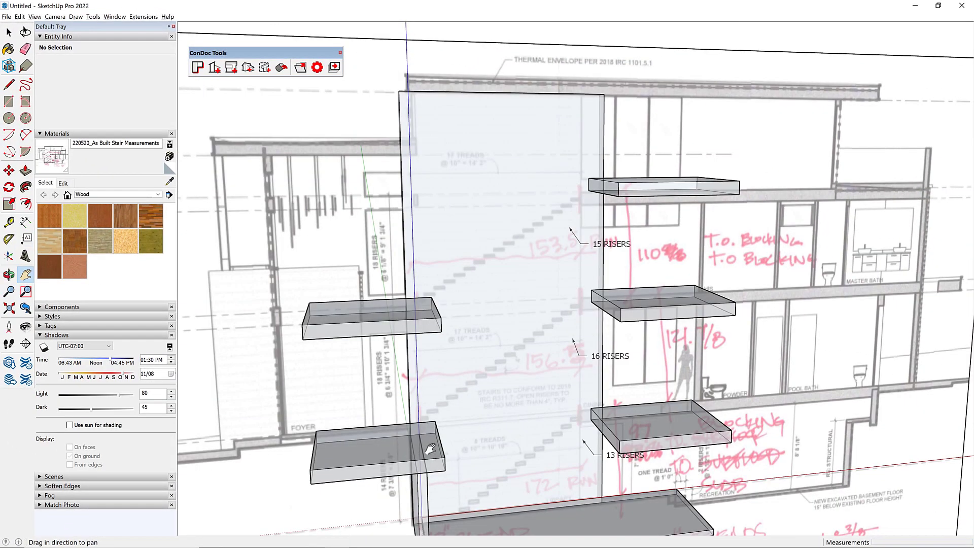
# - Zoom and orbit down until the bottom slab is nearly edge-on
pyautogui.scroll(5, 465, 442)
pyautogui.moveTo(447, 390)
pyautogui.keyDown('shift'); pyautogui.mouseDown(button='middle')
pyautogui.moveTo(413, 278)
pyautogui.moveTo(412, 186)
pyautogui.mouseUp(button='middle'); pyautogui.keyUp('shift')
pyautogui.moveTo(482, 378)
pyautogui.mouseDown(button='middle')
pyautogui.moveTo(426, 415)
pyautogui.moveTo(447, 362)
pyautogui.moveTo(403, 278)
pyautogui.mouseUp(button='middle')
pyautogui.moveTo(457, 369)
pyautogui.keyDown('shift'); pyautogui.mouseDown(button='middle')
pyautogui.moveTo(466, 302)
pyautogui.moveTo(463, 361)
pyautogui.moveTo(442, 350)
pyautogui.mouseUp(button='middle'); pyautogui.keyUp('shift')
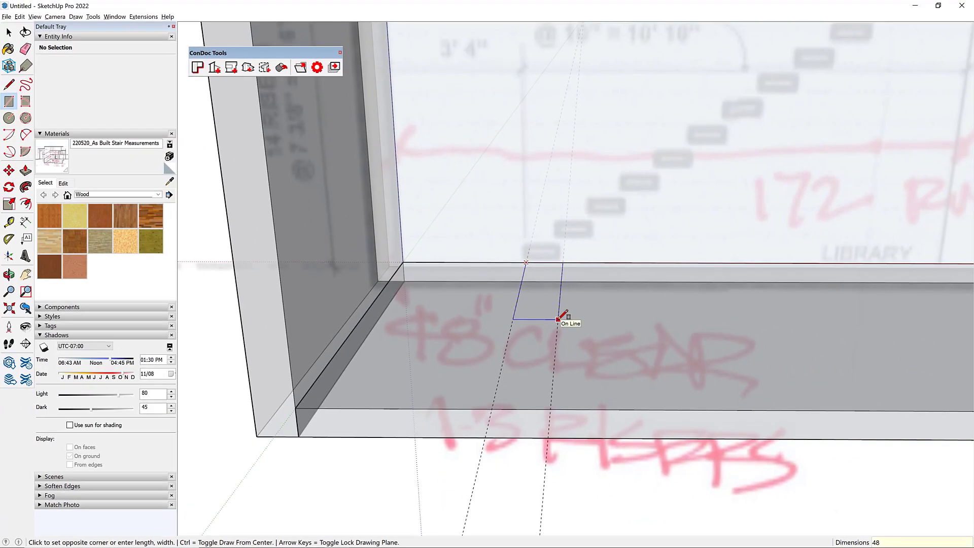
# - Finish the 48 by 11 inch tread rectangle on the bottom slab and make it a component
pyautogui.click(560, 319)
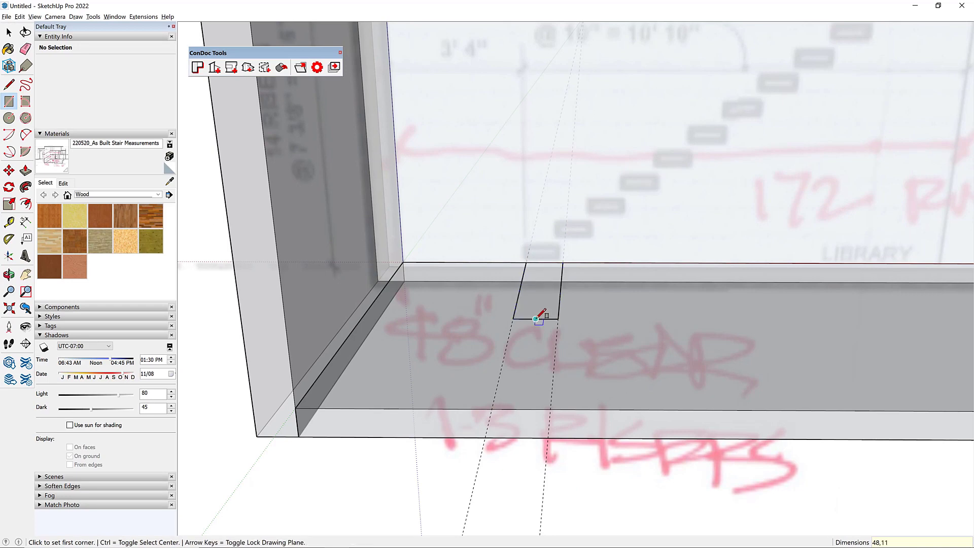
pyautogui.press('space')
pyautogui.doubleClick(537, 314)
pyautogui.rightClick(537, 315)
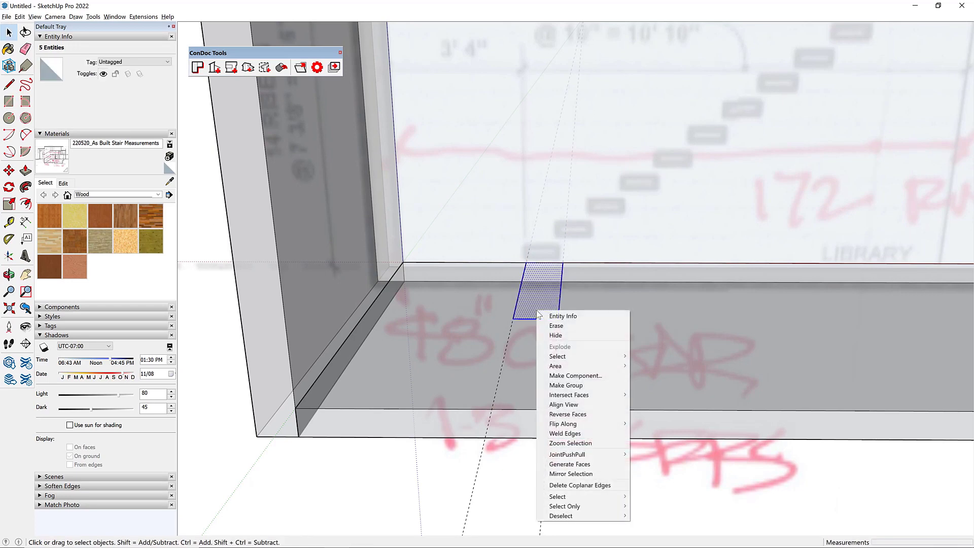
pyautogui.click(584, 375)
pyautogui.click(297, 298)
pyautogui.moveTo(457, 312)
pyautogui.mouseDown(button='middle')
pyautogui.moveTo(522, 313)
pyautogui.moveTo(463, 325)
pyautogui.mouseUp(button='middle')
pyautogui.scroll(-5, 462, 329)
pyautogui.hotkey('ctrl', 'g')
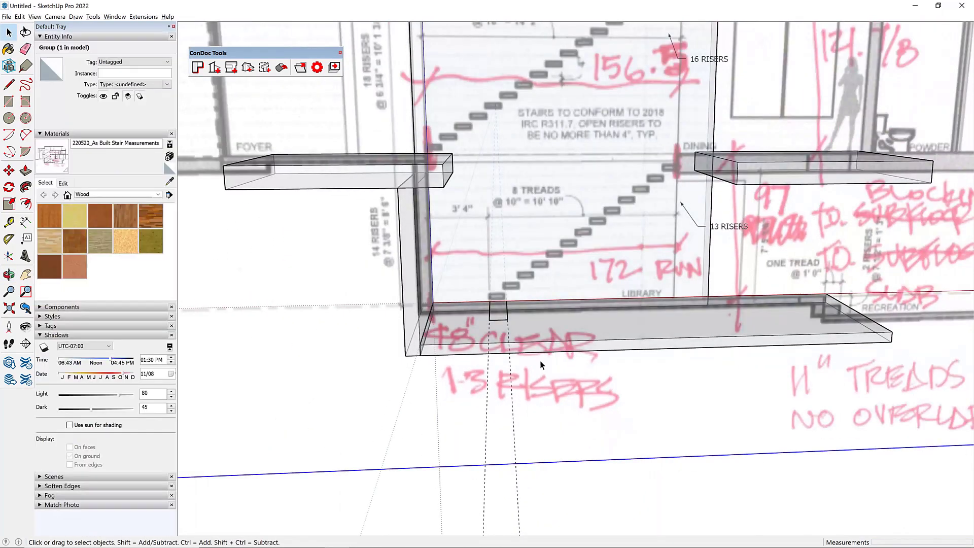
# - Hide the scanned stair drawing and erase the stray vertical edge inside the group, then close it
pyautogui.press('Delete')
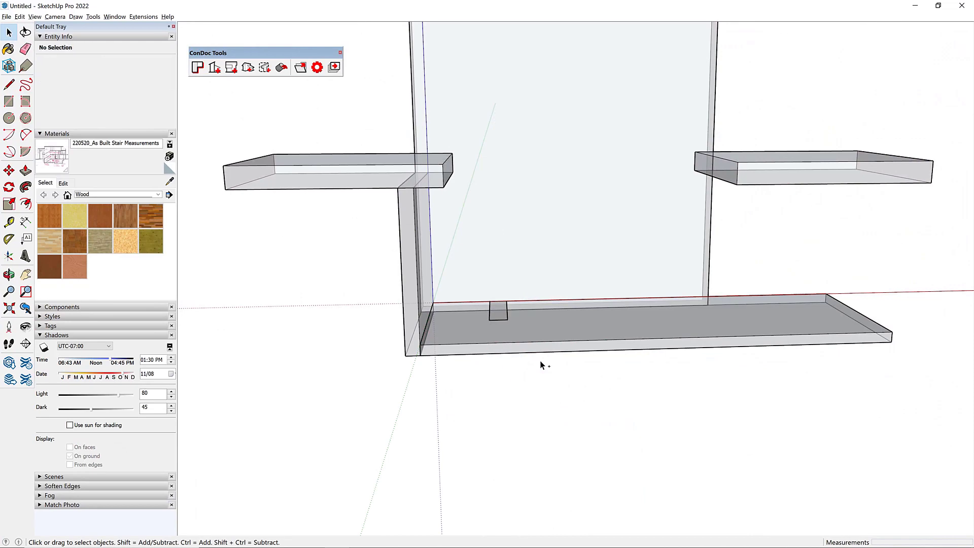
pyautogui.keyDown('shift'); pyautogui.moveTo(539, 258); pyautogui.dragTo(530, 319, button='middle'); pyautogui.keyUp('shift')
pyautogui.press('space')
pyautogui.press('e')
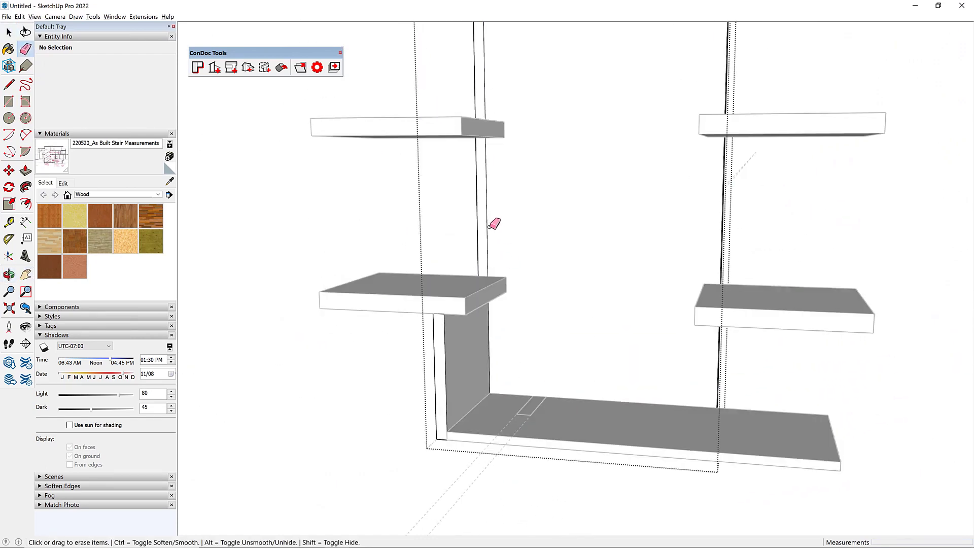
pyautogui.moveTo(488, 227); pyautogui.dragTo(486, 240)
pyautogui.press('space')
pyautogui.scroll(-3, 540, 291)
pyautogui.press('Escape')
# - Orbit around the bottom slab and select the tread component
pyautogui.moveTo(528, 303); pyautogui.dragTo(635, 352, button='middle')
pyautogui.scroll(3, 574, 361)
pyautogui.moveTo(574, 361); pyautogui.dragTo(618, 329, button='middle')
pyautogui.scroll(3, 519, 377)
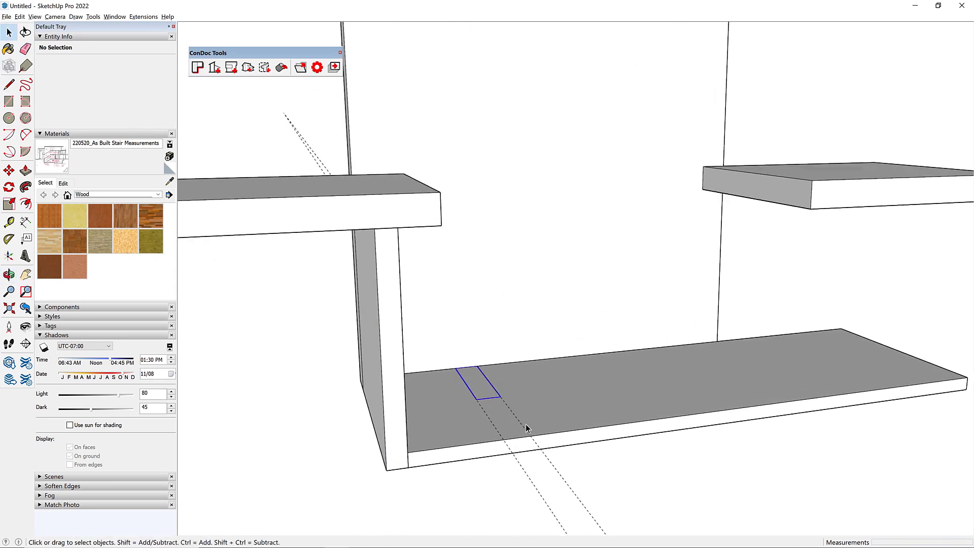
pyautogui.click(545, 418)
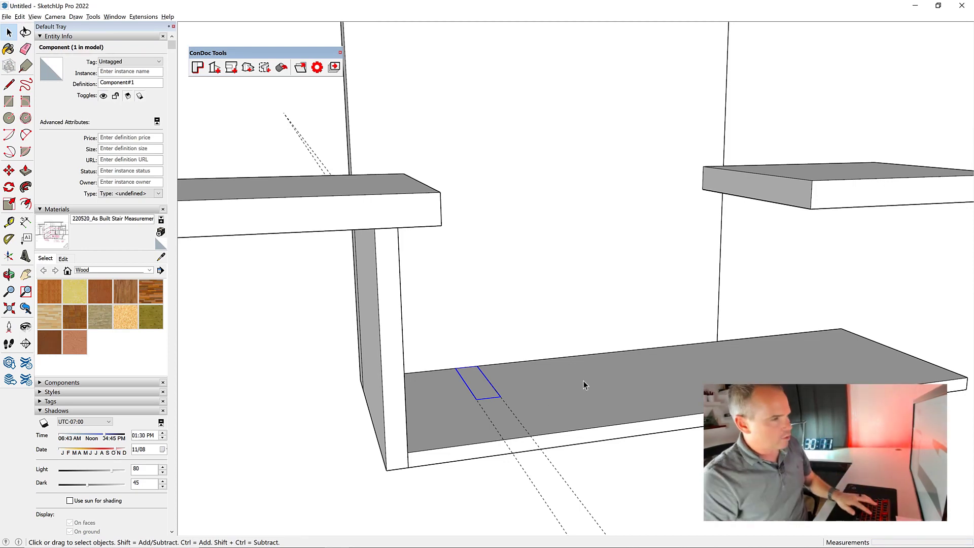
pyautogui.moveTo(597, 368); pyautogui.dragTo(608, 362, button='middle')
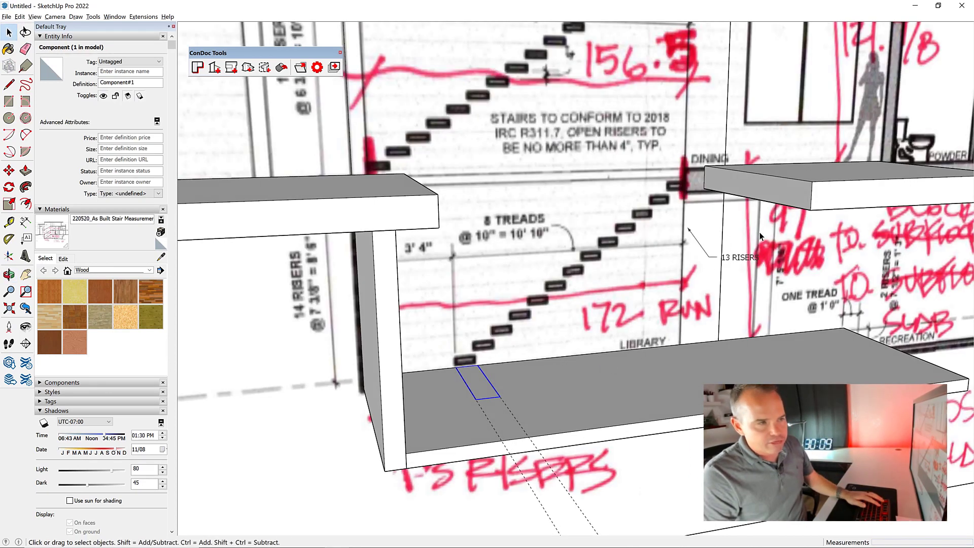
# - Copy the tread straight up to the next slab level as 13 evenly spaced copies
pyautogui.press('i')
pyautogui.moveTo(662, 344); pyautogui.dragTo(667, 345, button='middle')
pyautogui.press('m')
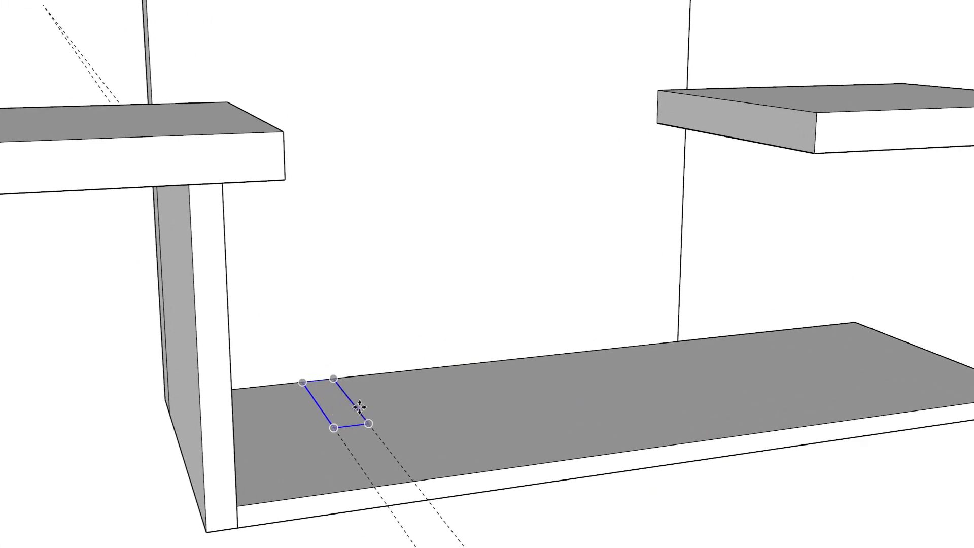
pyautogui.click(357, 408)
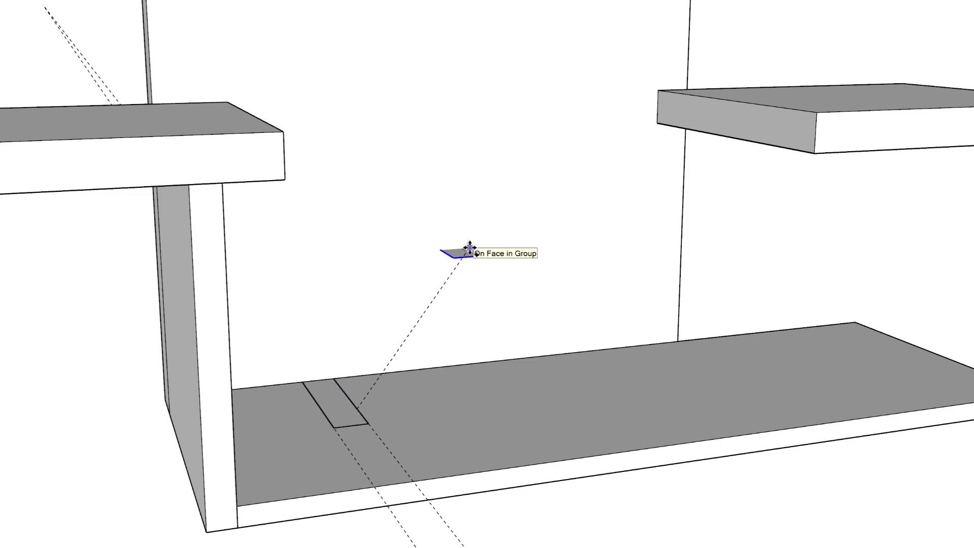
pyautogui.press('Up')
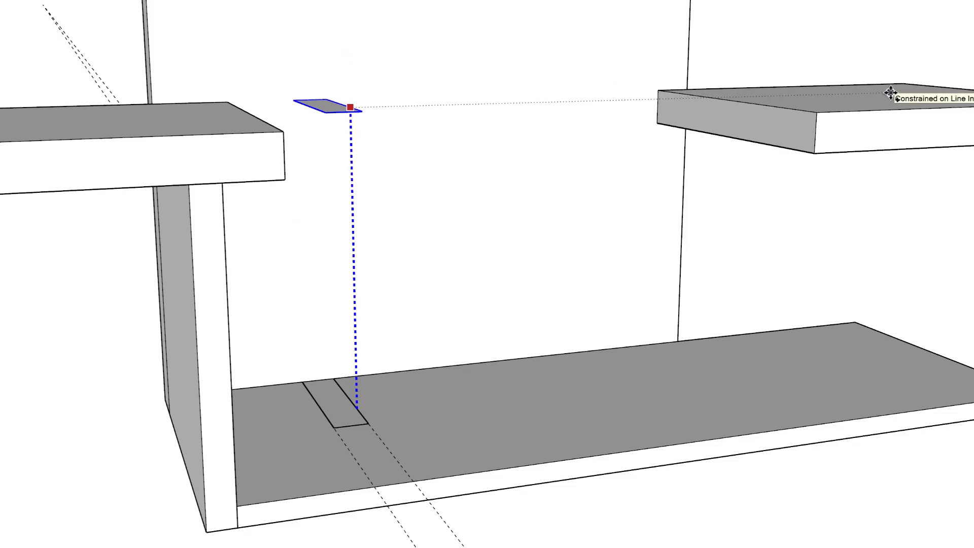
pyautogui.click(891, 93)
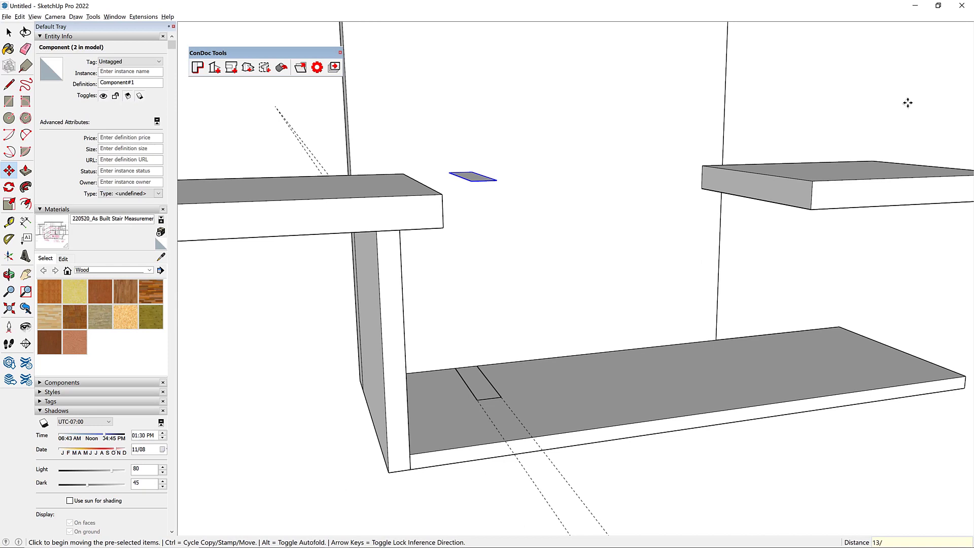
pyautogui.press('Return')
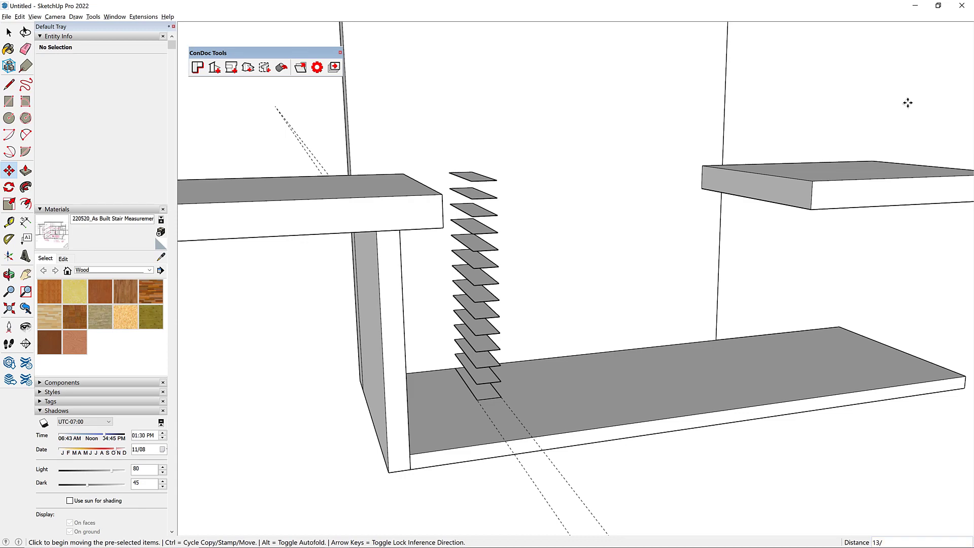
# - Place a guide point 7.4615 inches from a tread corner and select the floor tread outline
pyautogui.scroll(3, 505, 345)
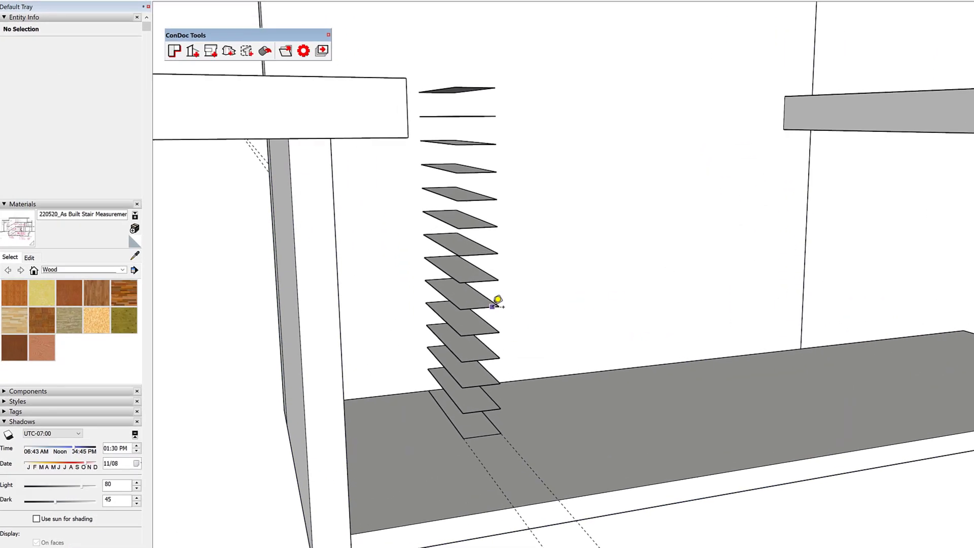
pyautogui.click(492, 307)
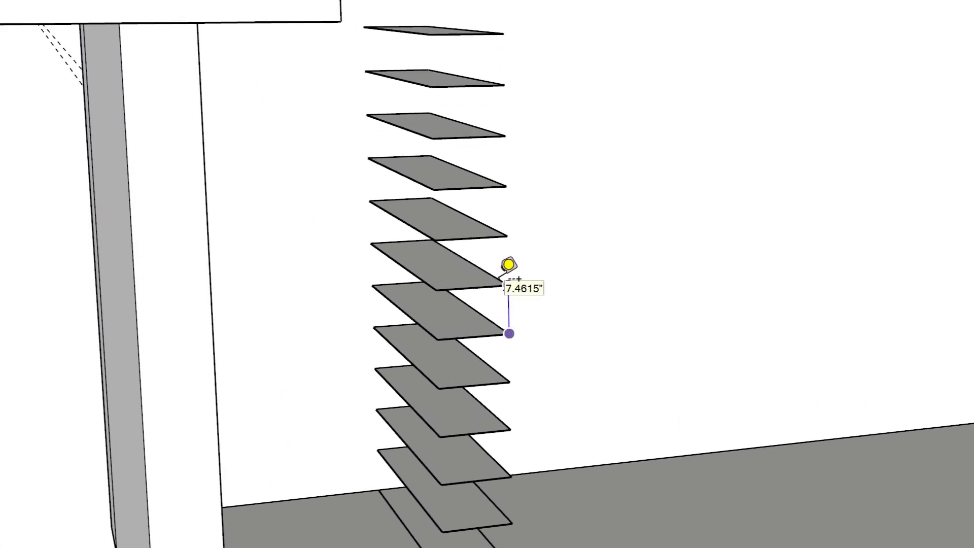
pyautogui.click(508, 285)
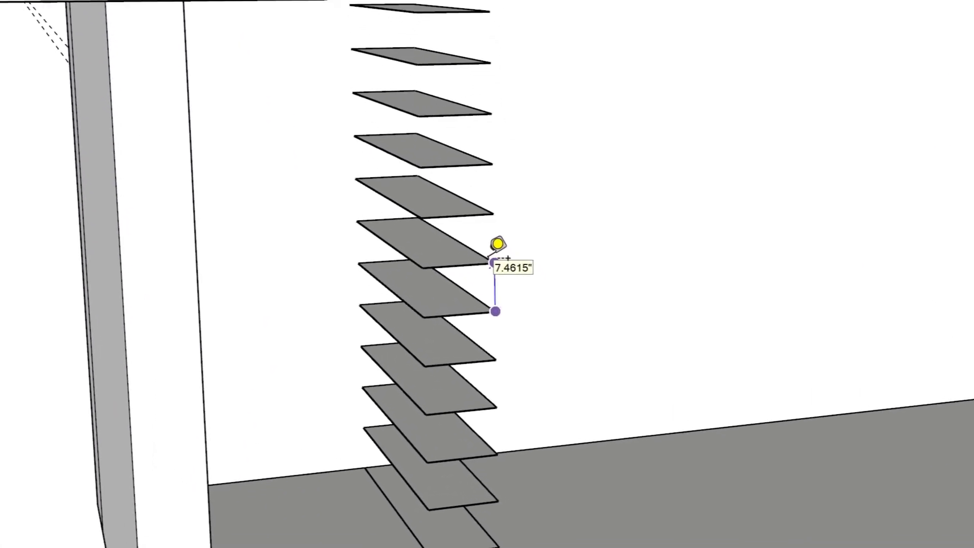
pyautogui.press('space')
pyautogui.click(396, 440)
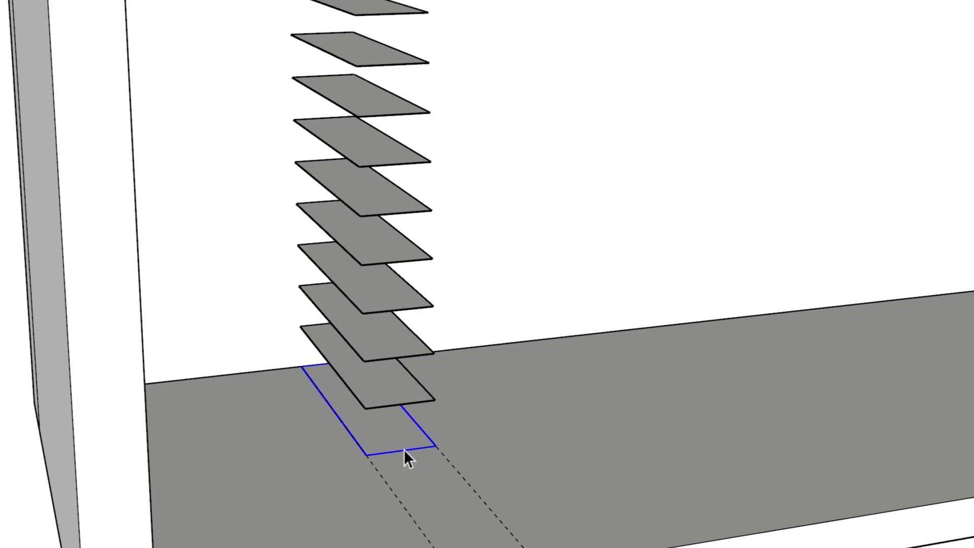
# - Begin moving the floor rectangle by its corner, then cancel the move
pyautogui.press('m')
pyautogui.click(355, 449)
pyautogui.scroll(3, 433, 398)
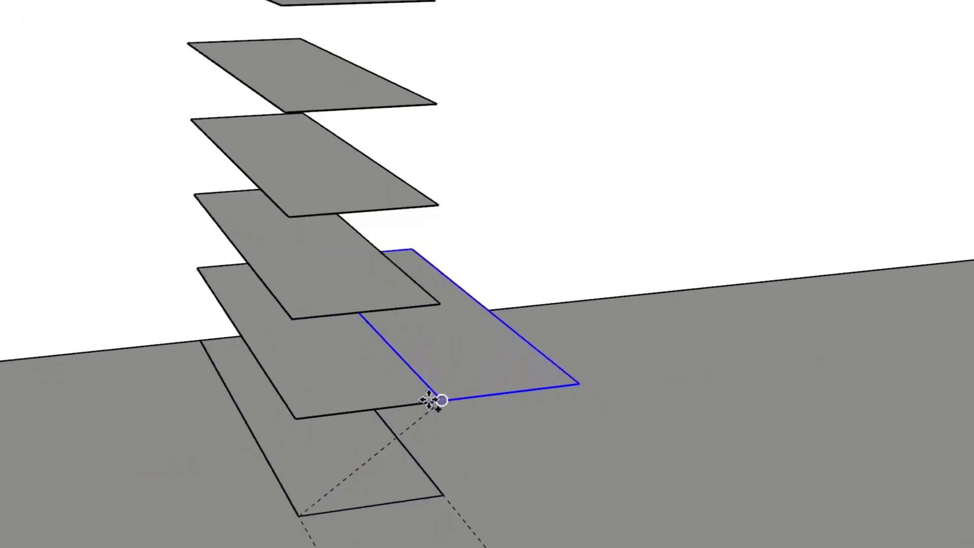
pyautogui.press('Escape')
pyautogui.scroll(3, 430, 399)
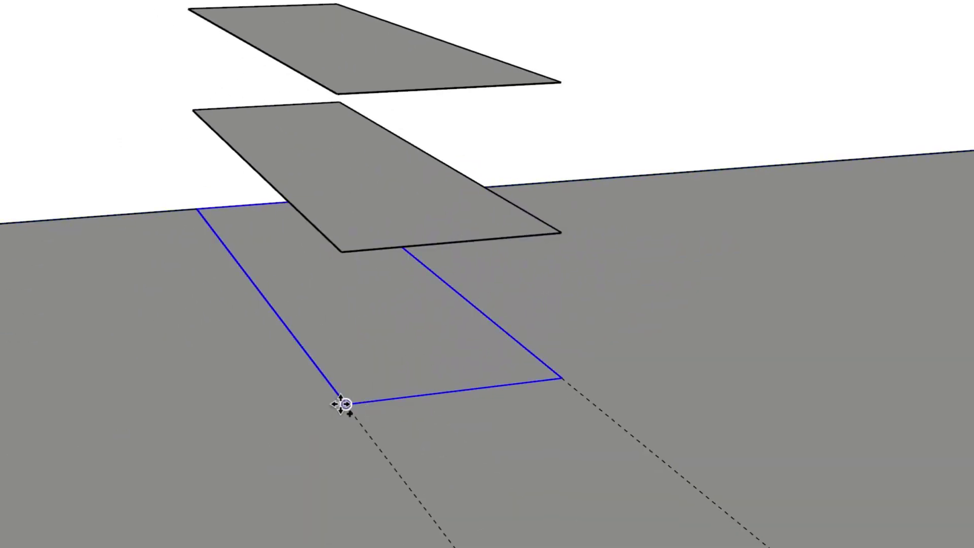
pyautogui.press('space')
# - Copy the floor tread one riser up onto the guide point and array it 14 times
pyautogui.press('q')
pyautogui.press('m')
pyautogui.click(346, 404)
pyautogui.click(562, 233)
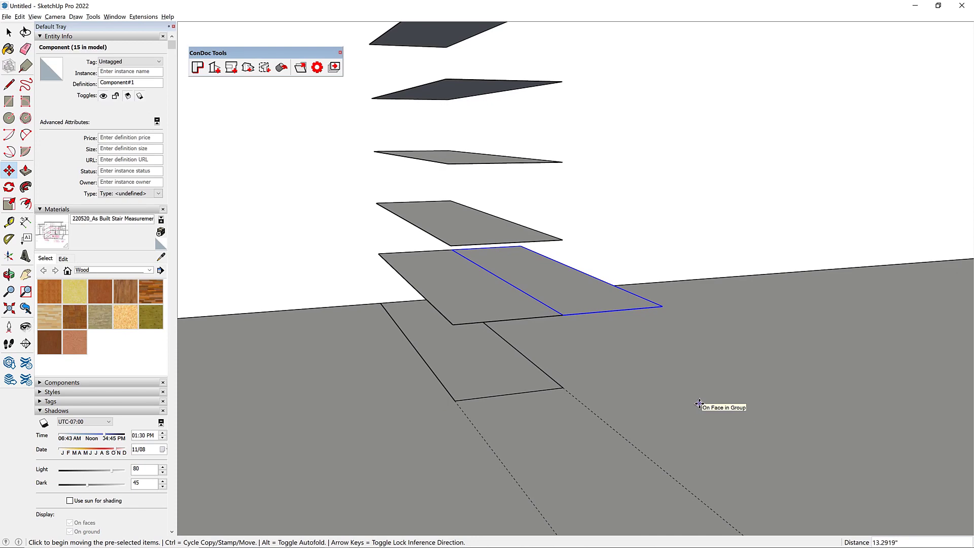
pyautogui.write('14x')
pyautogui.press('Return')
pyautogui.scroll(-6, 518, 429)
pyautogui.keyDown('shift'); pyautogui.moveTo(721, 259); pyautogui.dragTo(640, 321, button='middle'); pyautogui.keyUp('shift')
pyautogui.scroll(-5, 639, 321)
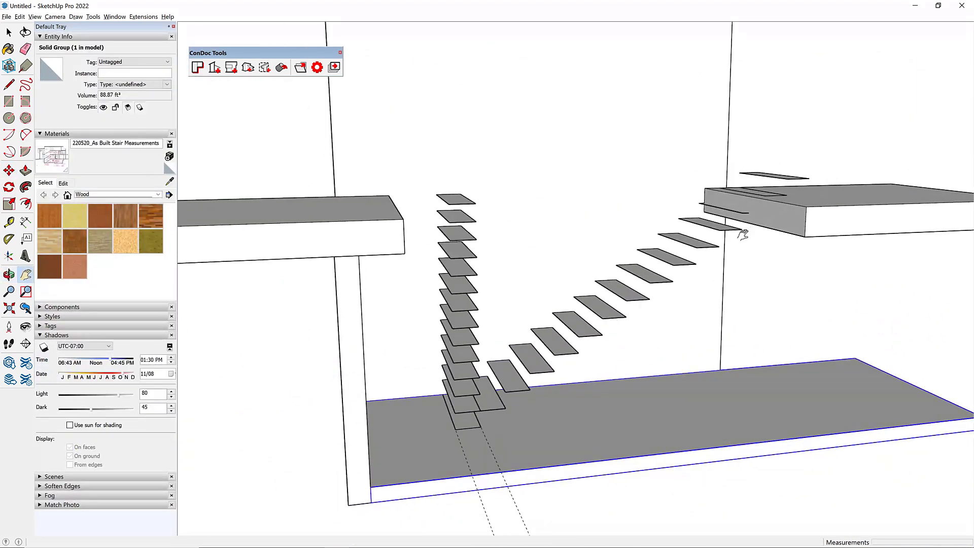
pyautogui.scroll(5, 660, 253)
# - Erase the vertical column of stacked tread copies
pyautogui.press('e')
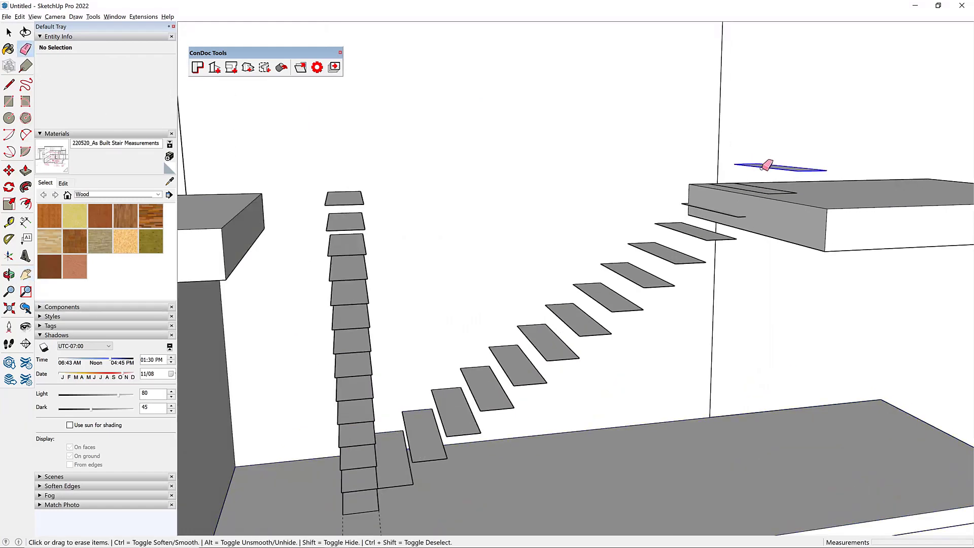
pyautogui.moveTo(767, 163); pyautogui.dragTo(701, 257, button='middle')
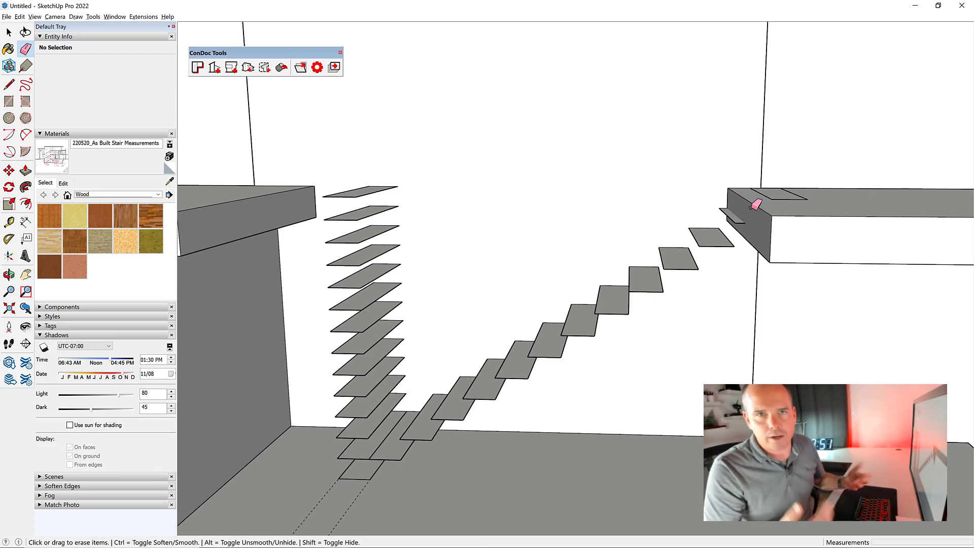
pyautogui.moveTo(756, 204)
pyautogui.mouseDown(button='middle')
pyautogui.moveTo(805, 213)
pyautogui.moveTo(540, 321)
pyautogui.moveTo(504, 374)
pyautogui.moveTo(507, 282)
pyautogui.moveTo(489, 374)
pyautogui.mouseUp(button='middle')
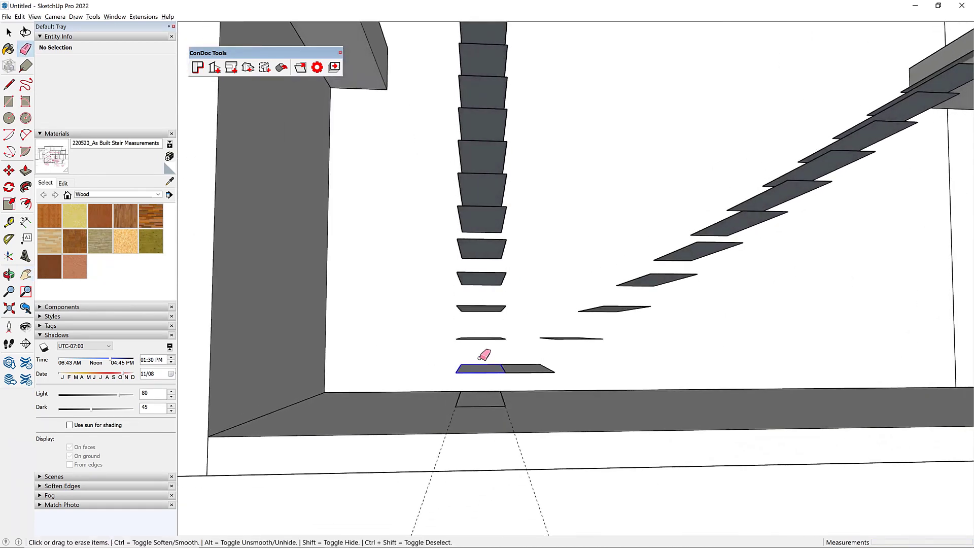
pyautogui.moveTo(480, 350); pyautogui.dragTo(480, 124)
pyautogui.scroll(-3, 479, 124)
pyautogui.keyDown('shift'); pyautogui.moveTo(479, 126); pyautogui.dragTo(479, 278, button='middle'); pyautogui.keyUp('shift')
pyautogui.moveTo(479, 274); pyautogui.dragTo(476, 137)
# - Erase the stray upper-landing edges and the lowest tread outline on the floor
pyautogui.moveTo(503, 142); pyautogui.dragTo(550, 226, button='middle')
pyautogui.scroll(-1, 550, 226)
pyautogui.keyDown('shift'); pyautogui.moveTo(816, 197); pyautogui.dragTo(807, 198, button='middle'); pyautogui.keyUp('shift')
pyautogui.scroll(3, 806, 198)
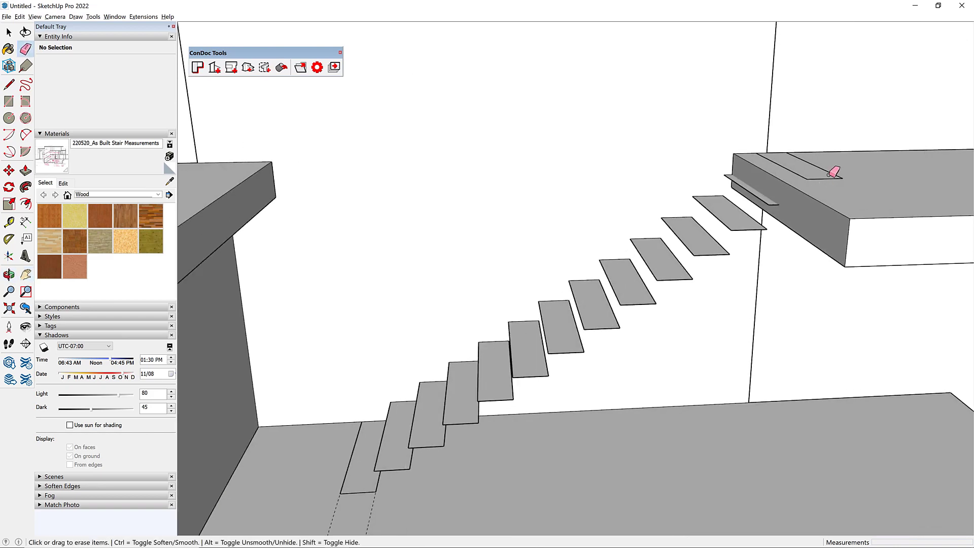
pyautogui.moveTo(829, 176); pyautogui.dragTo(833, 178)
pyautogui.scroll(-2, 837, 174)
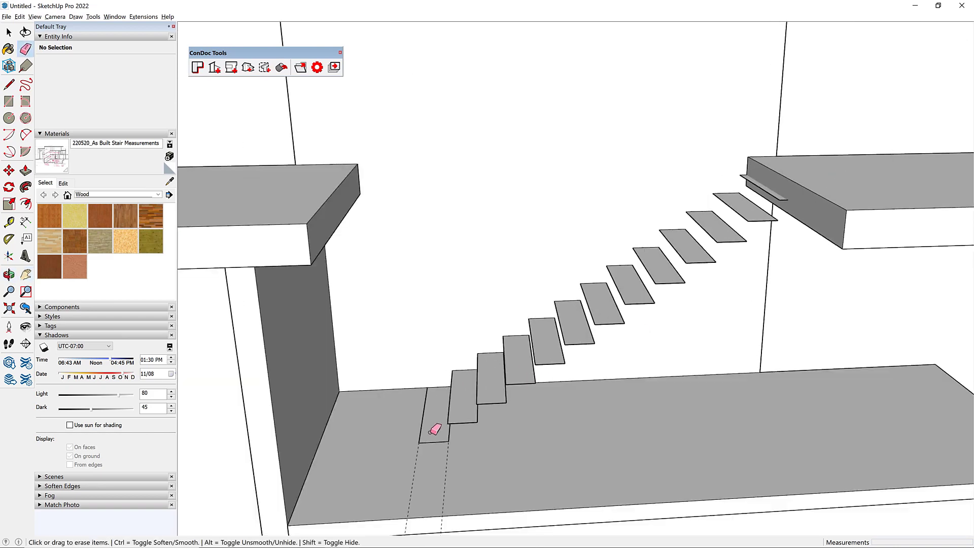
pyautogui.moveTo(431, 432); pyautogui.dragTo(423, 463)
pyautogui.moveTo(420, 457)
pyautogui.mouseDown(button='middle')
pyautogui.moveTo(463, 442)
pyautogui.moveTo(505, 393)
pyautogui.mouseUp(button='middle')
pyautogui.scroll(-3, 512, 374)
pyautogui.moveTo(524, 322); pyautogui.dragTo(567, 334, button='middle')
pyautogui.press('space')
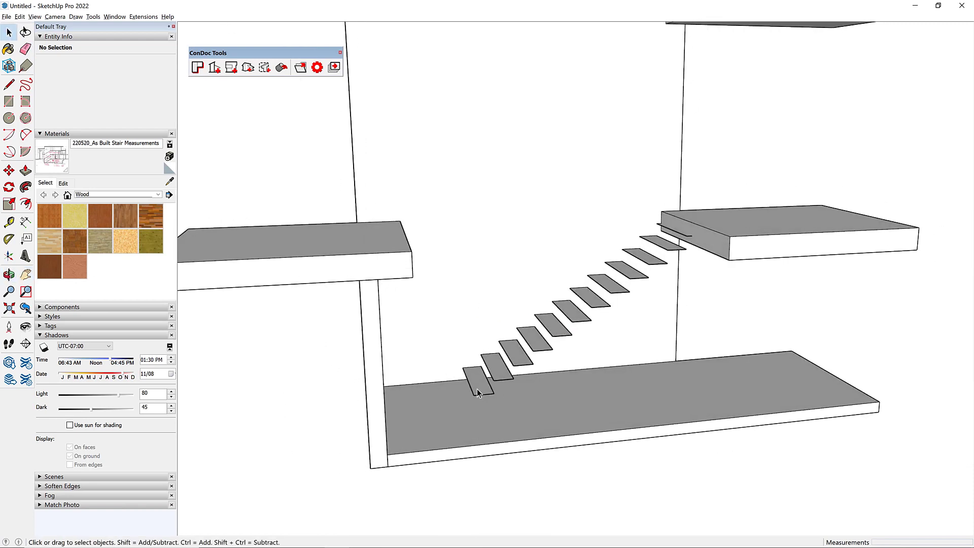
pyautogui.scroll(3, 502, 374)
# - Take a vertical tape measurement from the step's front corner, then cancel it
pyautogui.press('t')
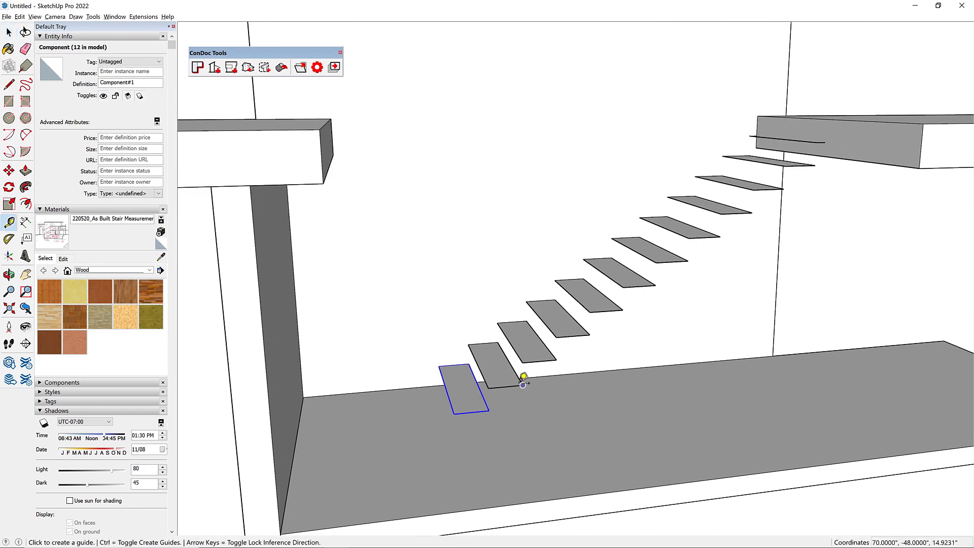
pyautogui.click(523, 385)
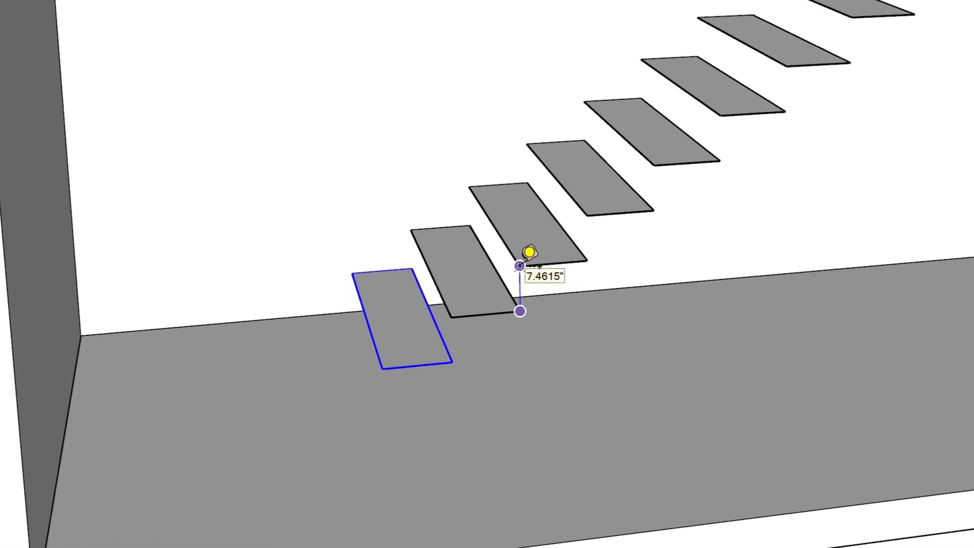
pyautogui.press('Up')
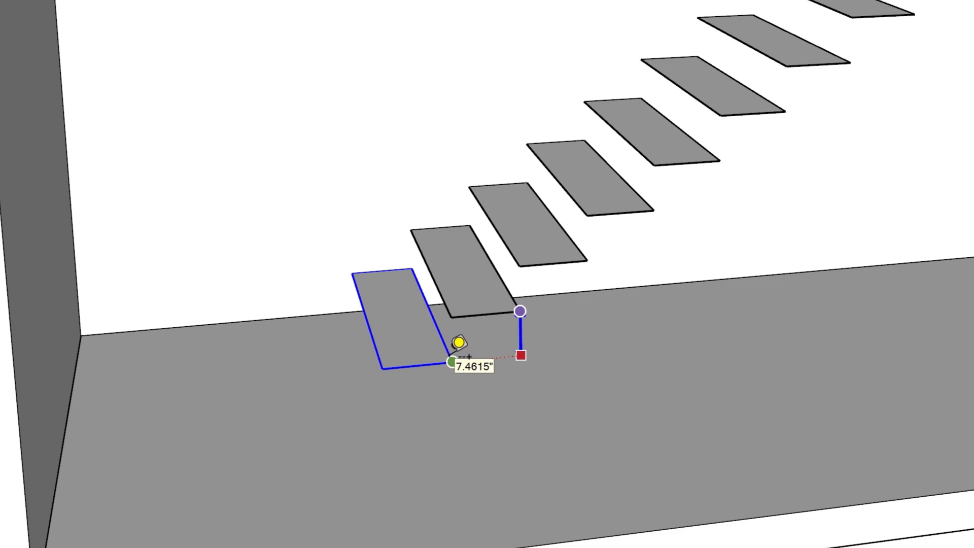
pyautogui.press('Escape')
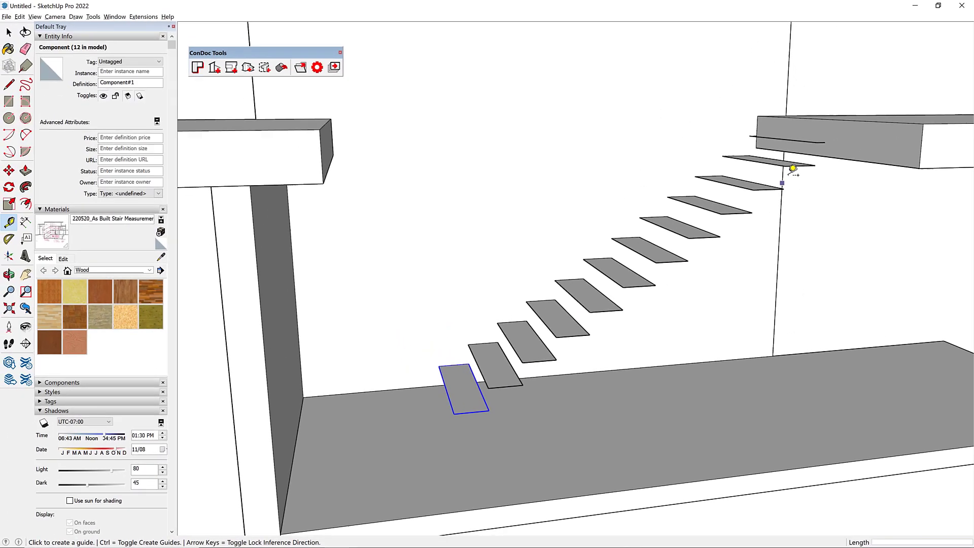
pyautogui.keyDown('shift'); pyautogui.moveTo(793, 167); pyautogui.dragTo(646, 261, button='middle'); pyautogui.keyUp('shift')
# - Select all twelve tread instances with Select Active and group them
pyautogui.press('space')
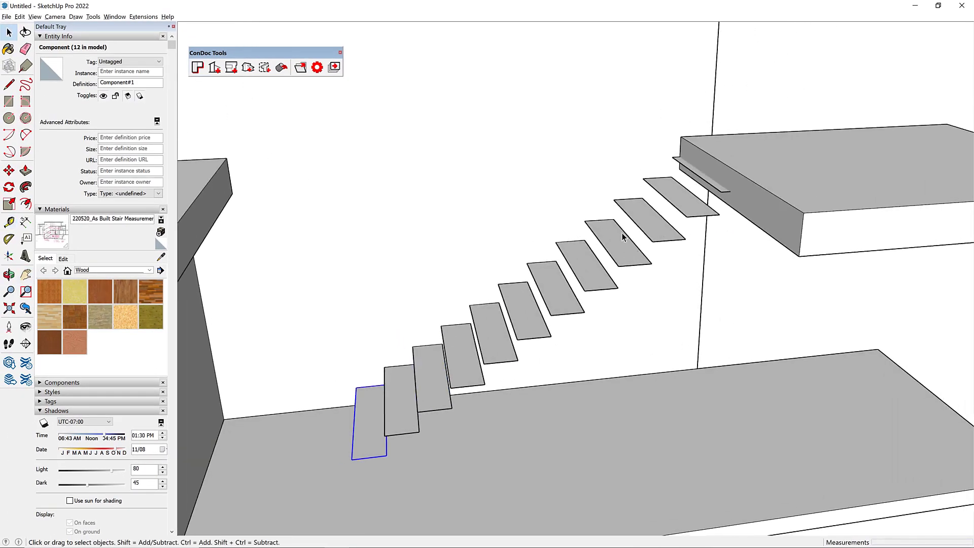
pyautogui.rightClick(582, 260)
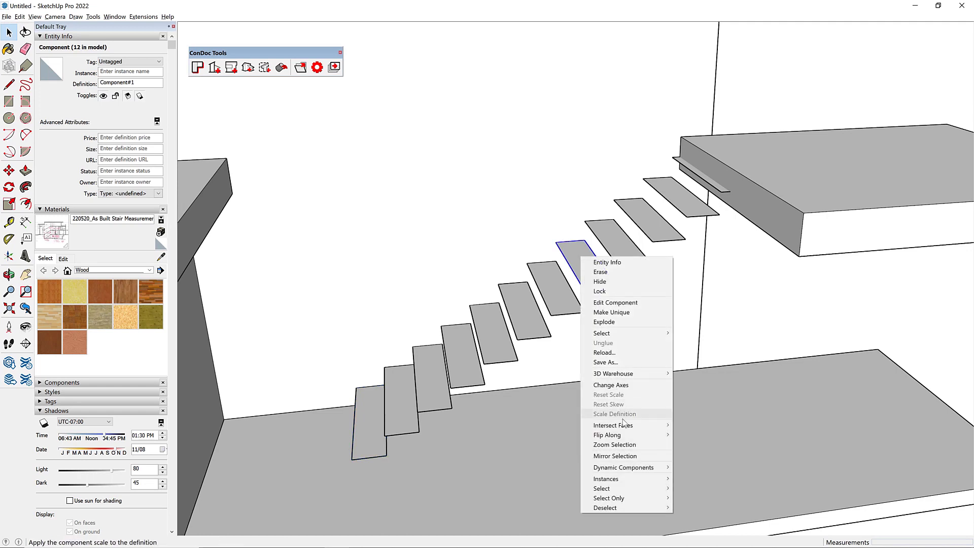
pyautogui.moveTo(629, 481)
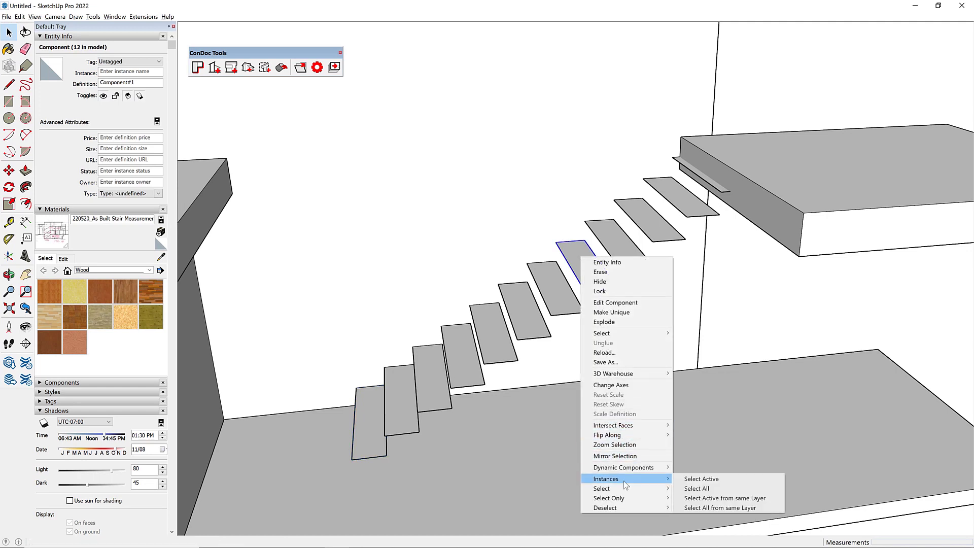
pyautogui.click(703, 479)
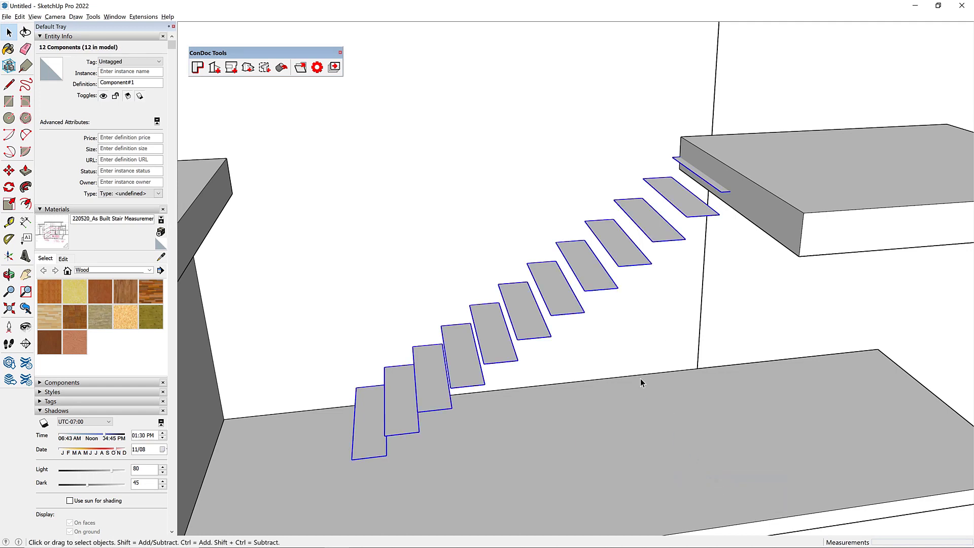
pyautogui.hotkey('ctrl', 'g')
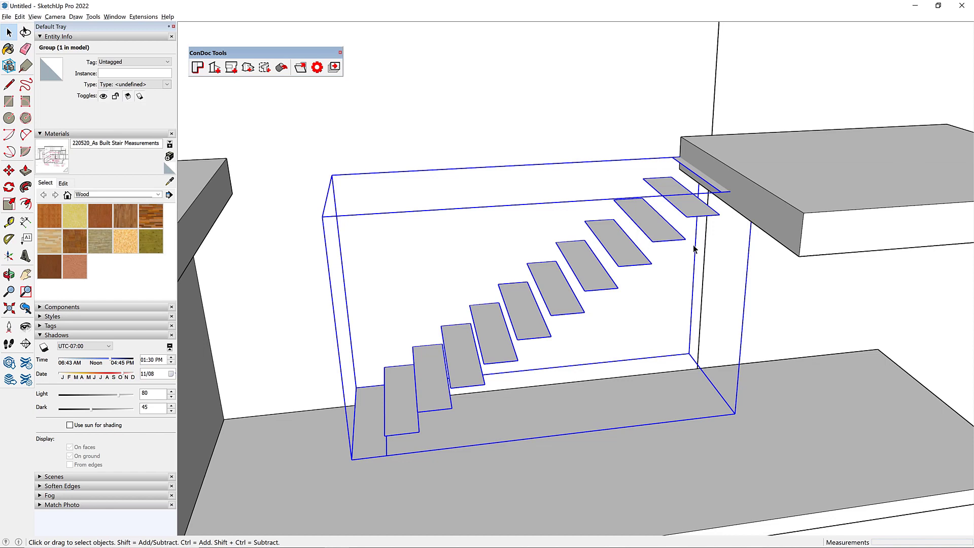
# - Scale the tread group lengthwise to the upper slab's edge, then fine-tune its height
pyautogui.press('s')
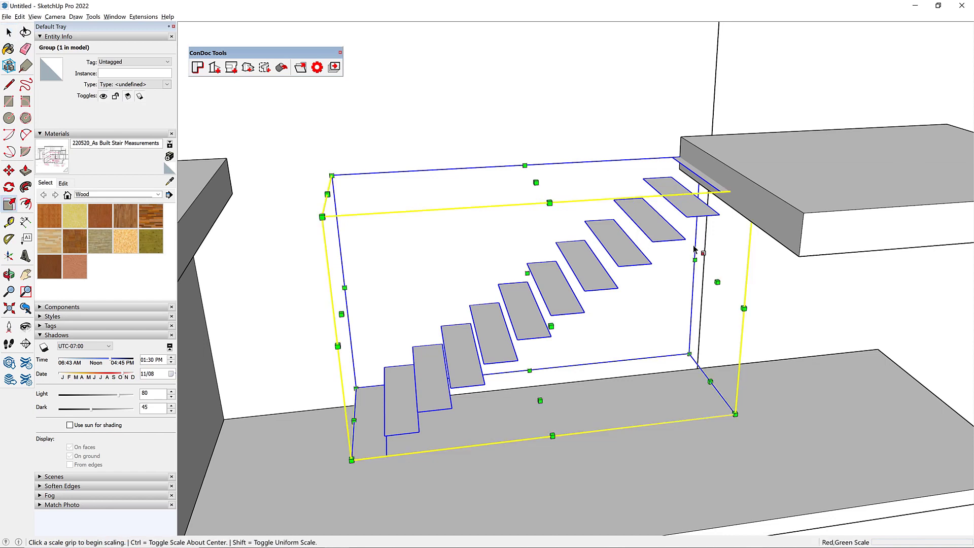
pyautogui.click(717, 281)
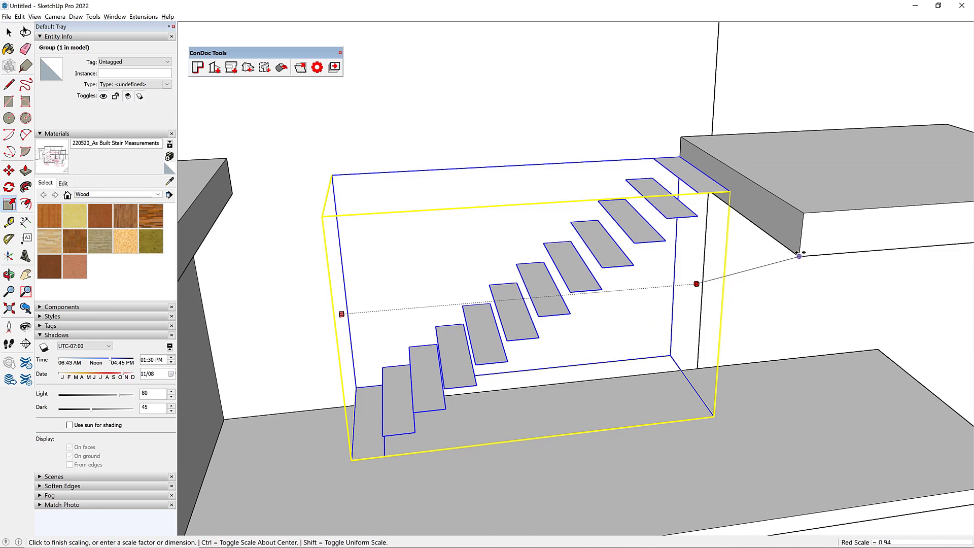
pyautogui.click(799, 256)
pyautogui.moveTo(701, 303); pyautogui.dragTo(667, 248, button='middle')
pyautogui.click(523, 172)
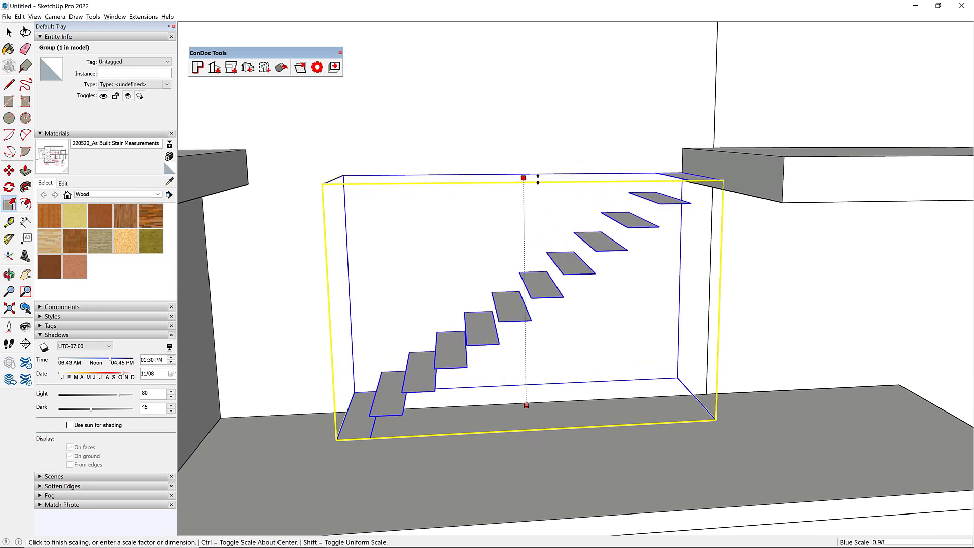
pyautogui.click(553, 172)
pyautogui.moveTo(593, 215); pyautogui.dragTo(740, 287, button='middle')
pyautogui.moveTo(800, 188); pyautogui.dragTo(677, 239, button='middle')
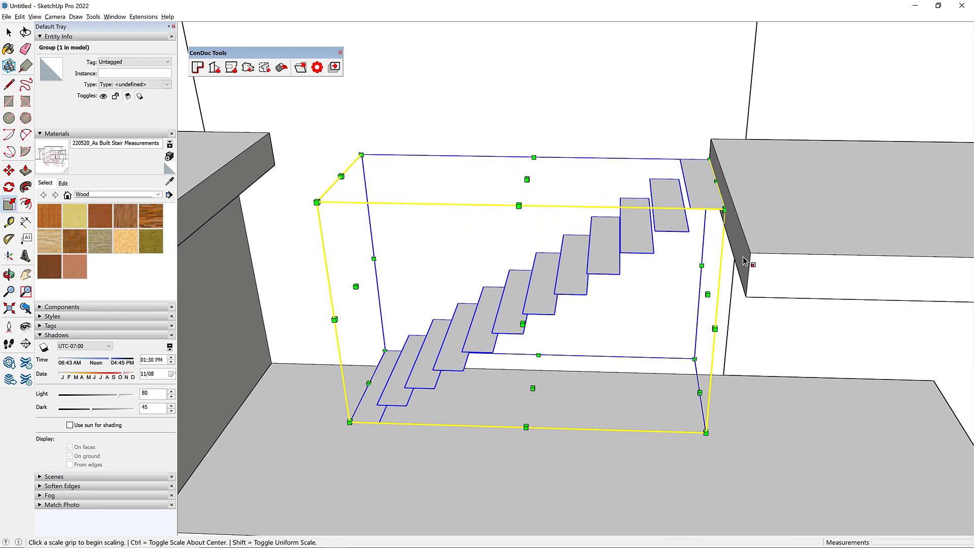
pyautogui.moveTo(768, 307); pyautogui.dragTo(735, 213, button='middle')
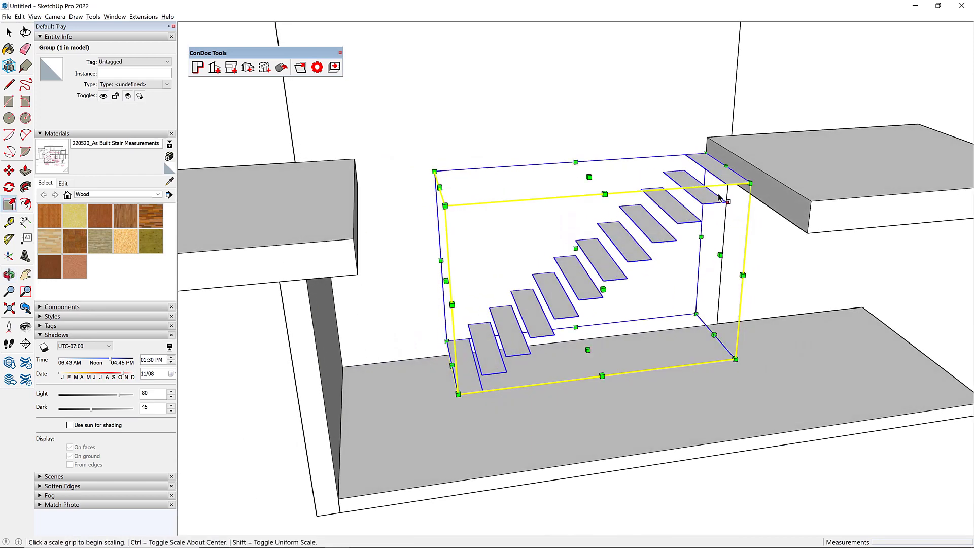
pyautogui.press('space')
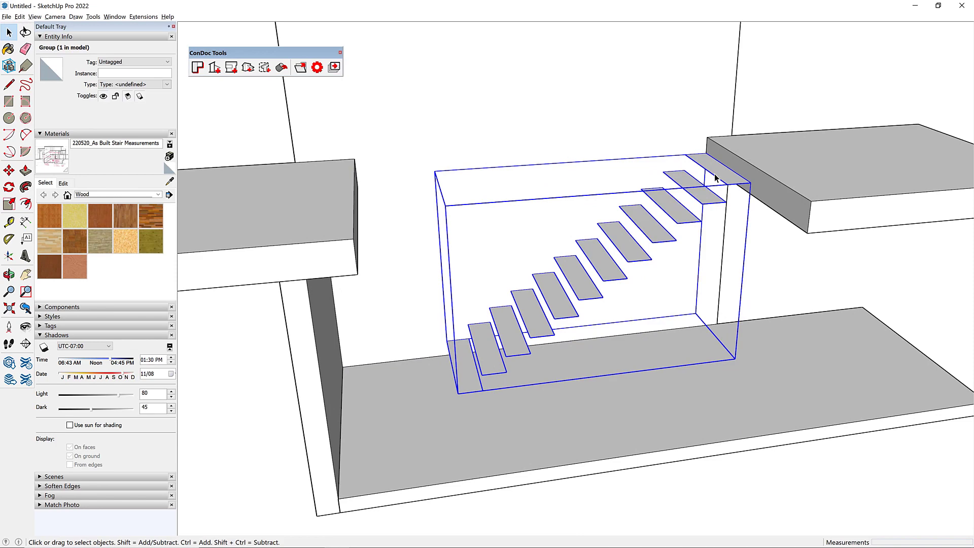
# - Push/pull the tread faces inside the group, then start measuring at the top tread's upper corner
pyautogui.doubleClick(715, 178)
pyautogui.scroll(3, 716, 177)
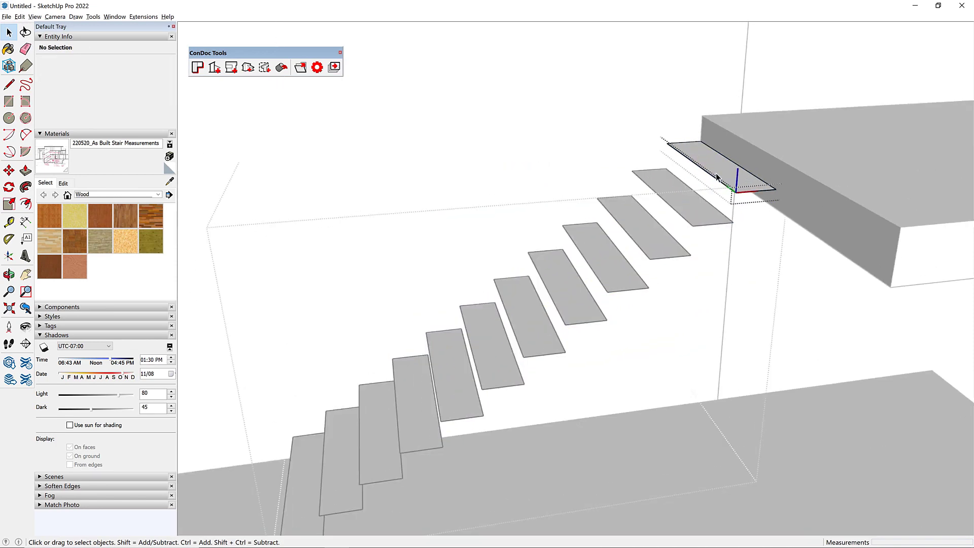
pyautogui.press('p')
pyautogui.click(719, 172)
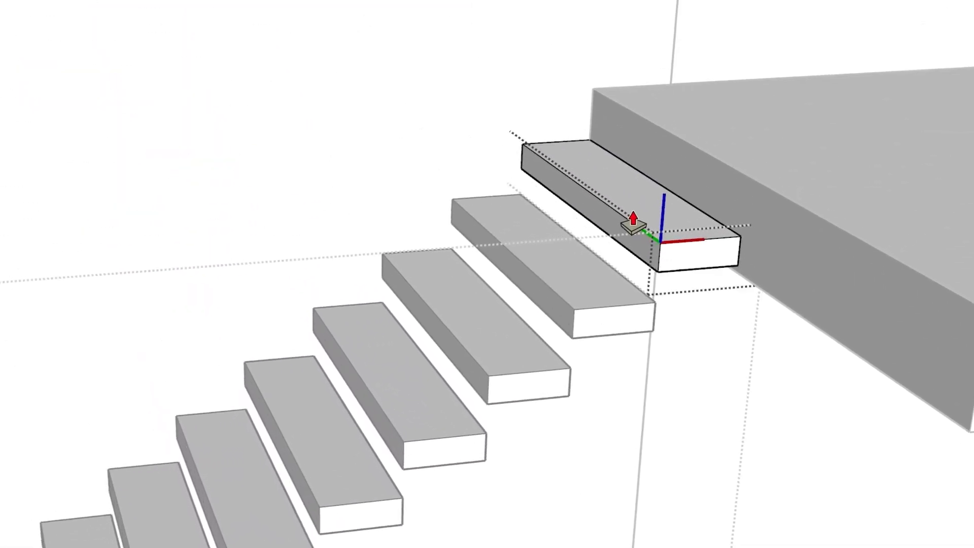
pyautogui.press('t')
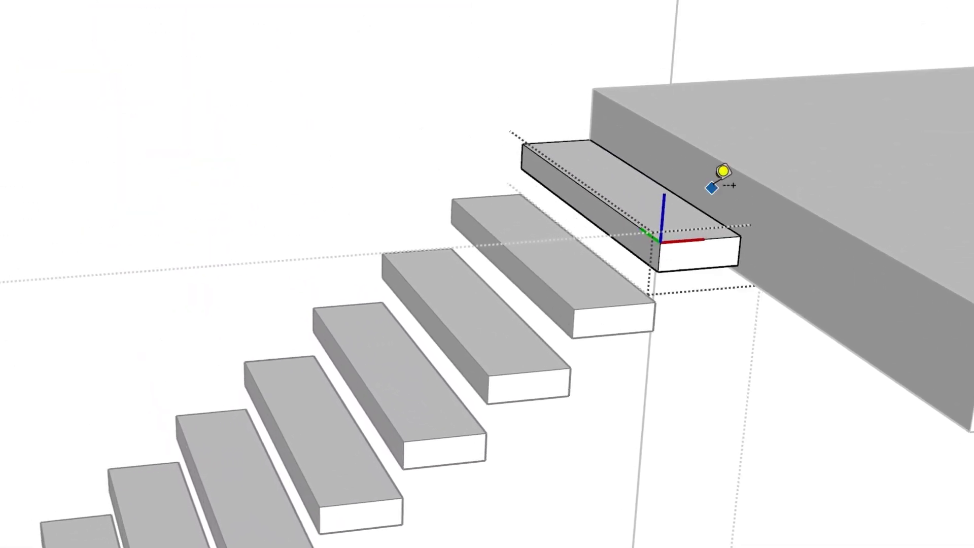
pyautogui.click(660, 242)
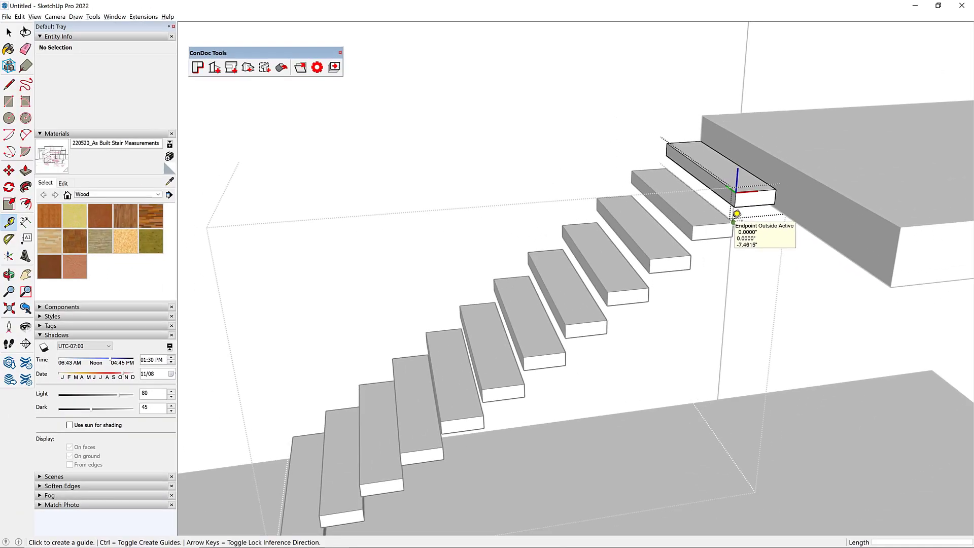
# - Open IMG20220620084716.jpg of the stacked tread boards and browse the next two site photos
pyautogui.hotkey('alt', 'Tab')
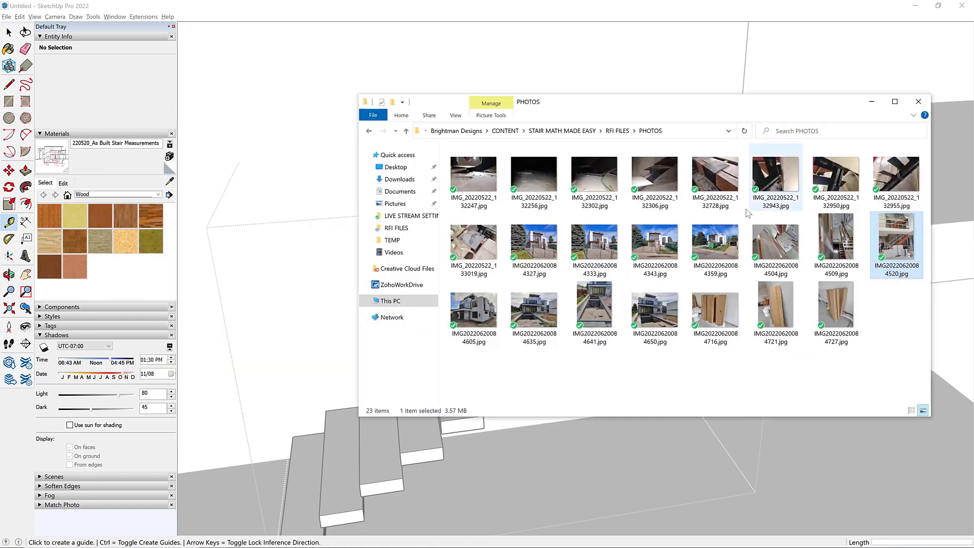
pyautogui.doubleClick(721, 309)
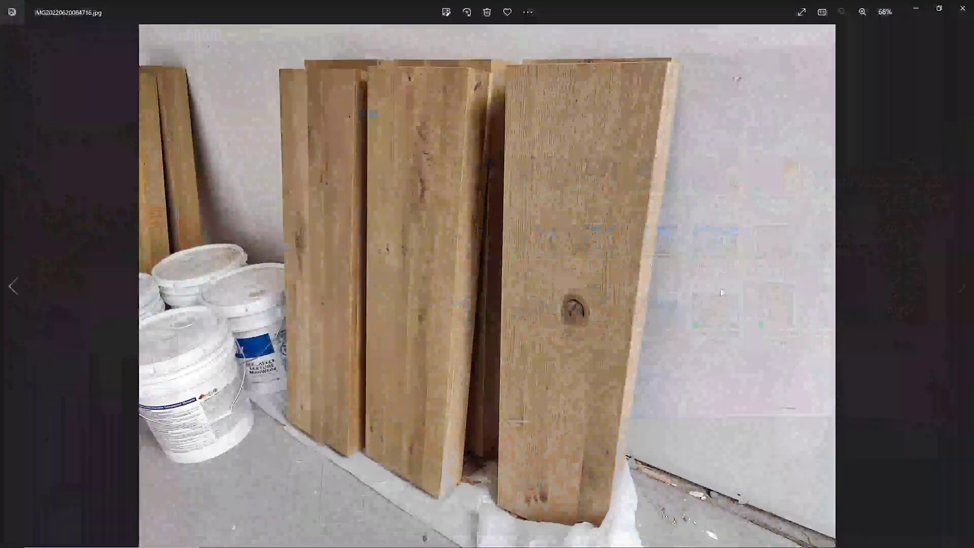
pyautogui.press('Right')
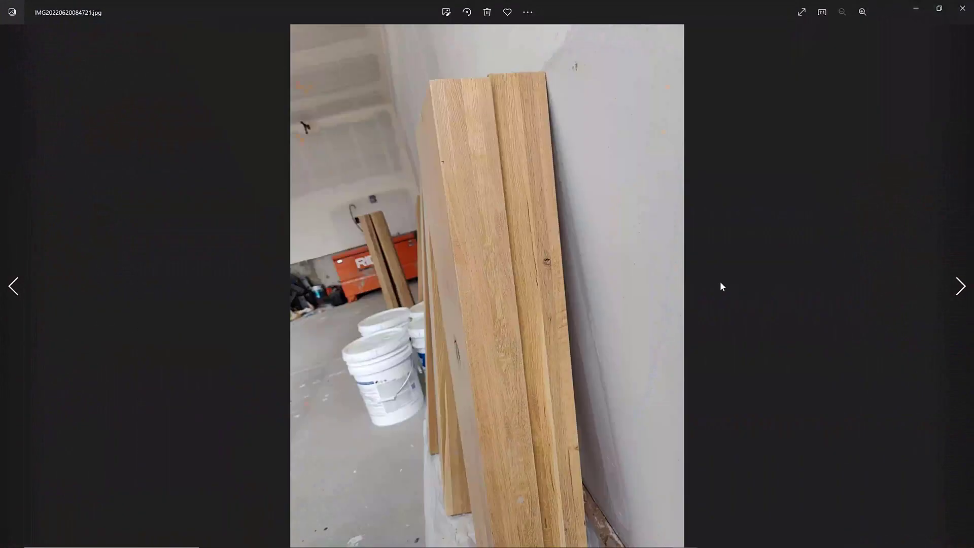
pyautogui.press('Right')
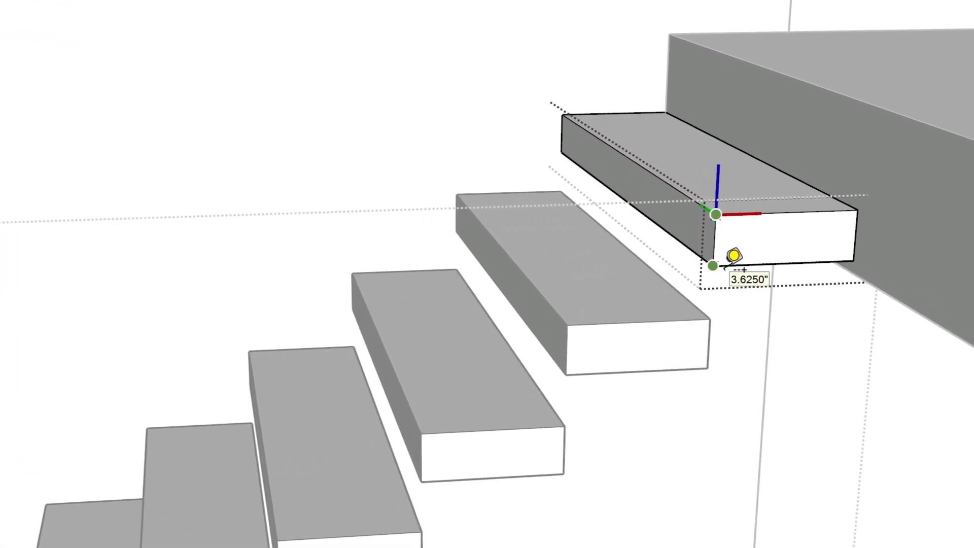
# - Finish measuring the tread thickness, then scale the tread geometry to 11" deep
pyautogui.click(713, 265)
pyautogui.click(712, 265)
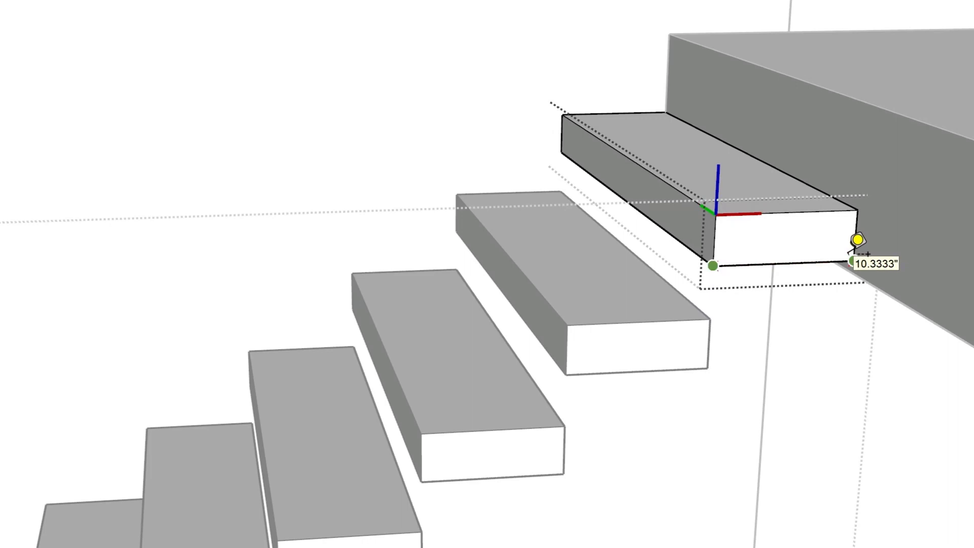
pyautogui.press('space')
pyautogui.hotkey('ctrl', 'a')
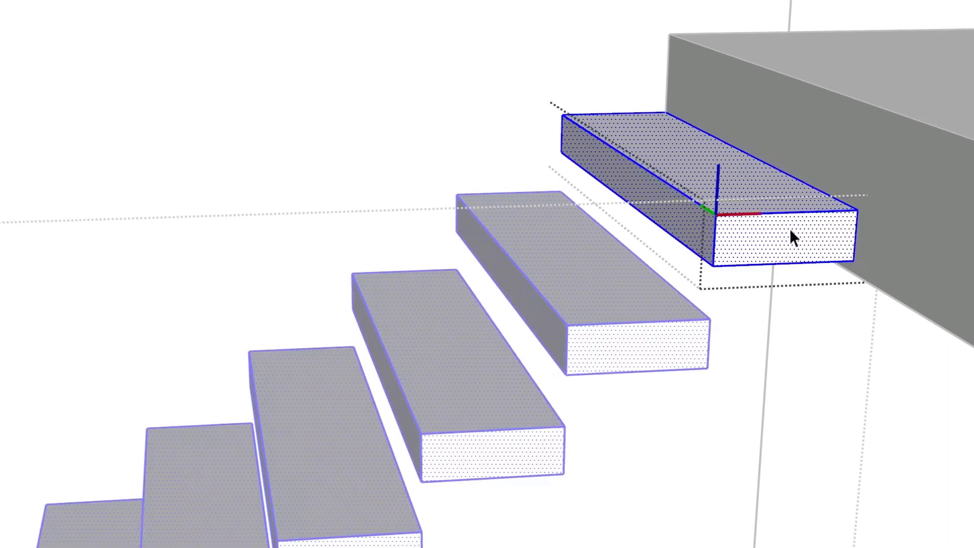
pyautogui.press('s')
pyautogui.moveTo(624, 185)
pyautogui.mouseDown()
pyautogui.moveTo(233, 203)
pyautogui.moveTo(186, 214)
pyautogui.mouseUp()
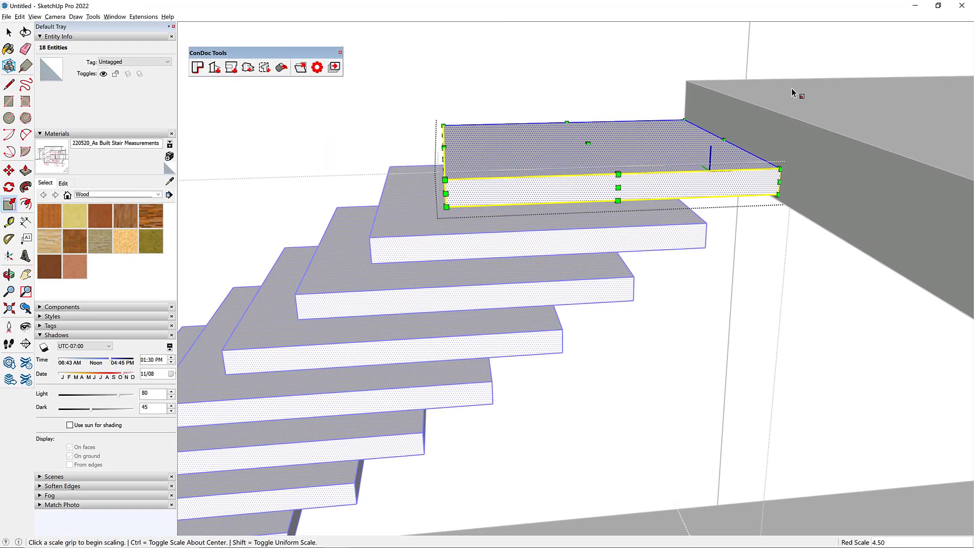
pyautogui.write('11"')
pyautogui.press('Return')
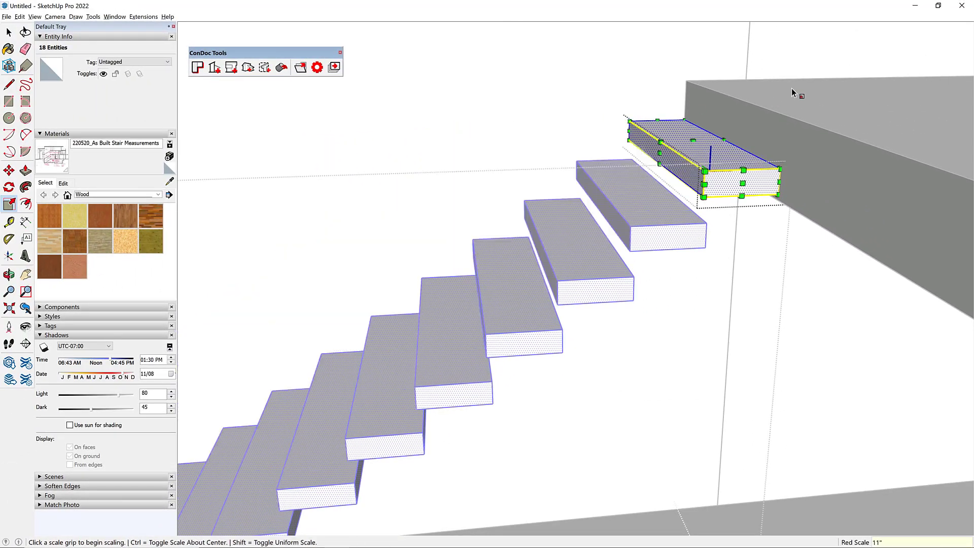
# - Start a tape measurement at the tread's front edge, viewing the treads from the front
pyautogui.press('t')
pyautogui.click(705, 171)
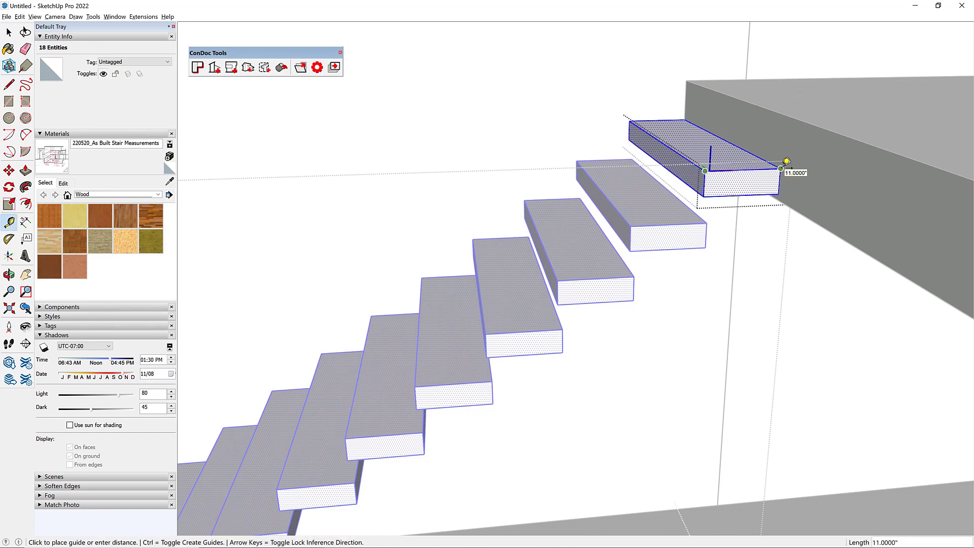
pyautogui.moveTo(787, 161); pyautogui.dragTo(643, 102, button='middle')
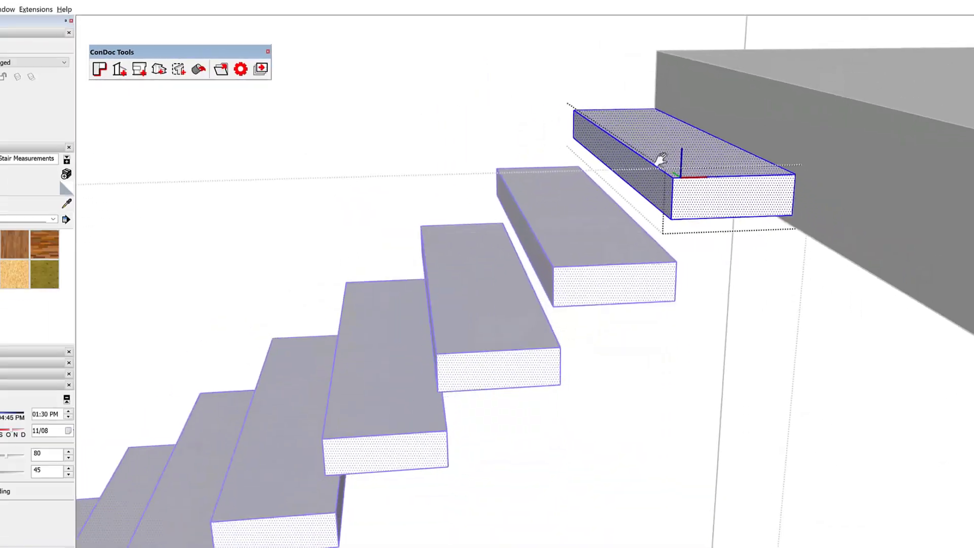
# - Open the stair flight and its bottom tread, selecting all of the tread's geometry
pyautogui.scroll(-5, 661, 159)
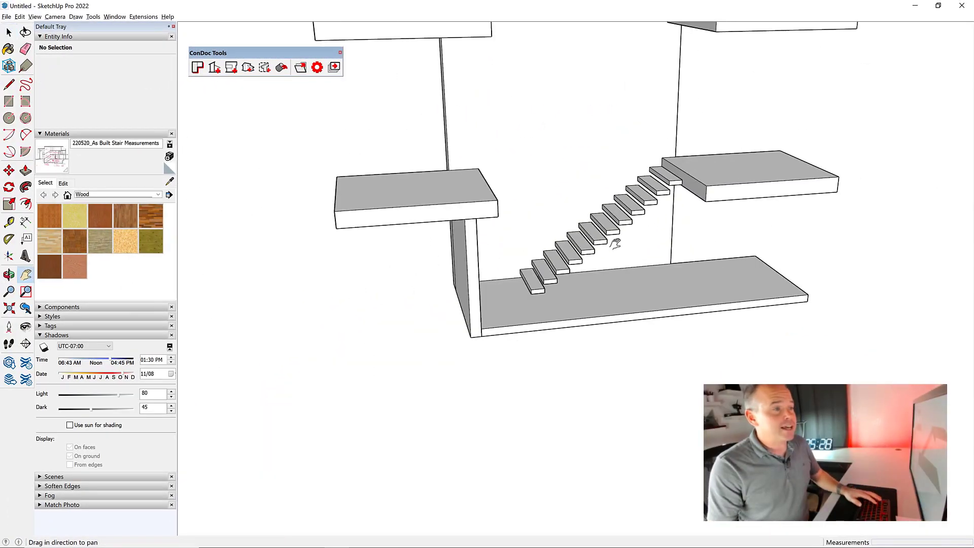
pyautogui.keyDown('shift'); pyautogui.moveTo(615, 239); pyautogui.dragTo(581, 298, button='middle'); pyautogui.keyUp('shift')
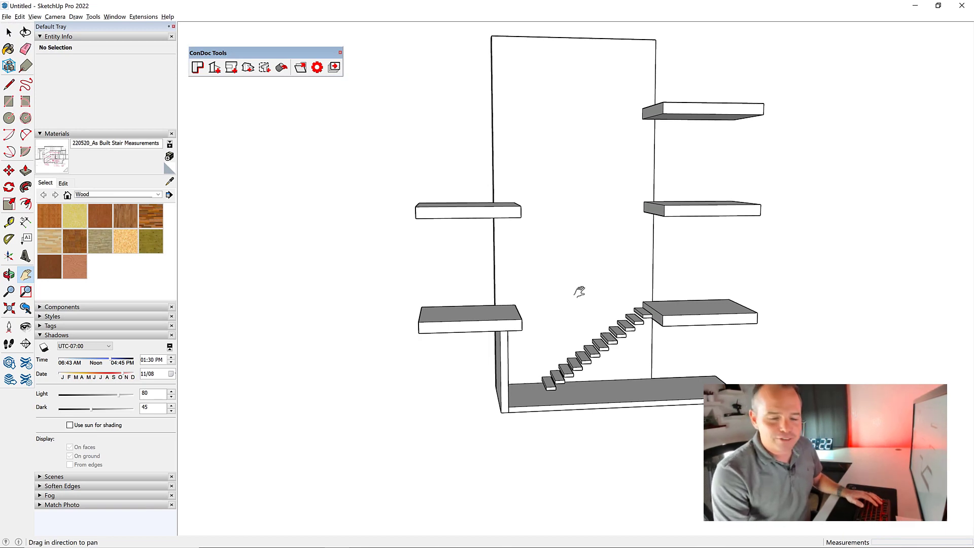
pyautogui.scroll(8, 558, 314)
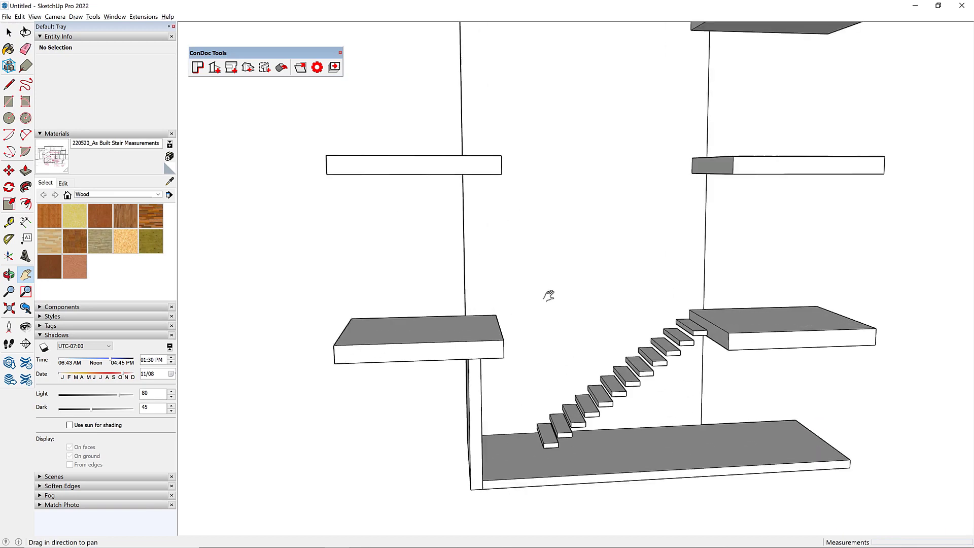
pyautogui.press('space')
pyautogui.click(528, 438)
pyautogui.doubleClick(529, 431)
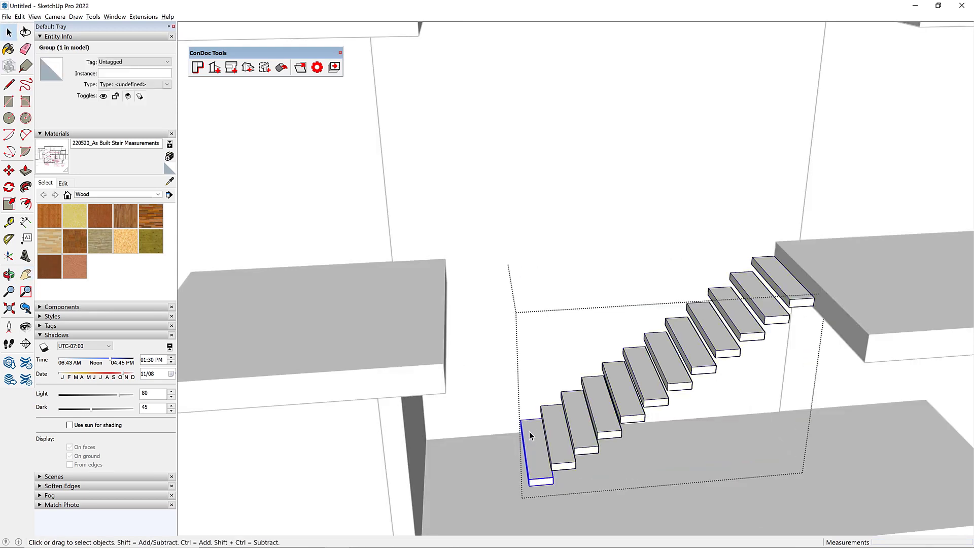
pyautogui.doubleClick(529, 433)
pyautogui.tripleClick(529, 433)
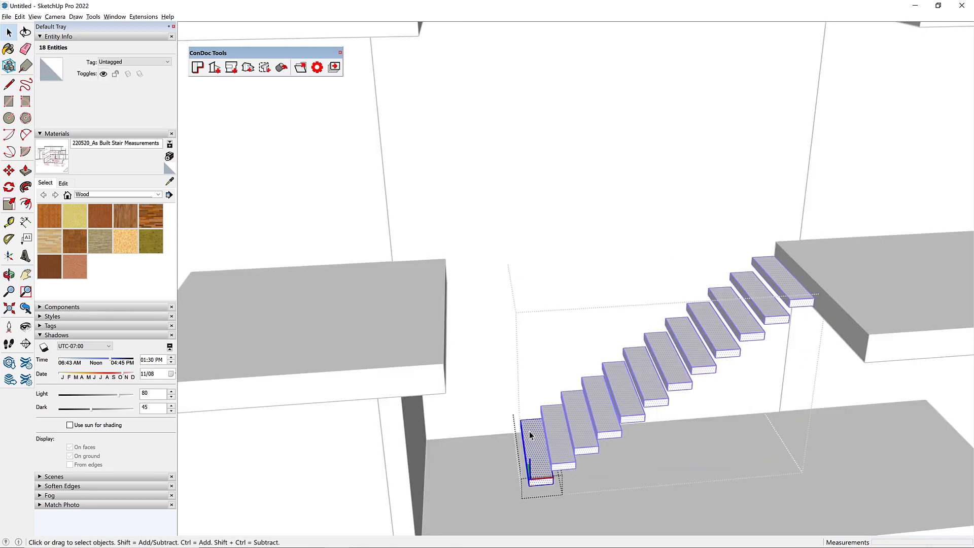
# - Copy the bottom tread up to the upper slab's edge, undo it, and close the stair group
pyautogui.press('m')
pyautogui.click(515, 410)
pyautogui.press('ctrl')
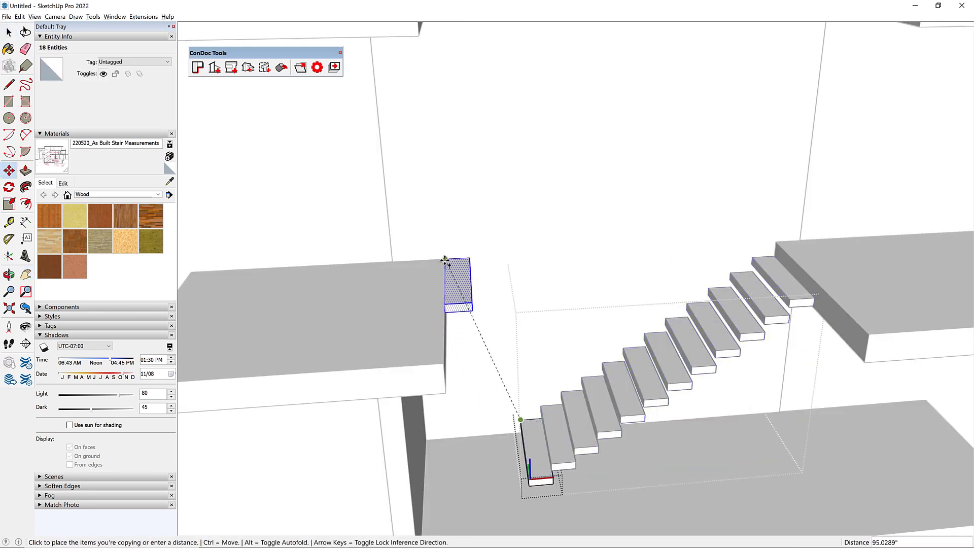
pyautogui.click(445, 261)
pyautogui.hotkey('ctrl', 'z')
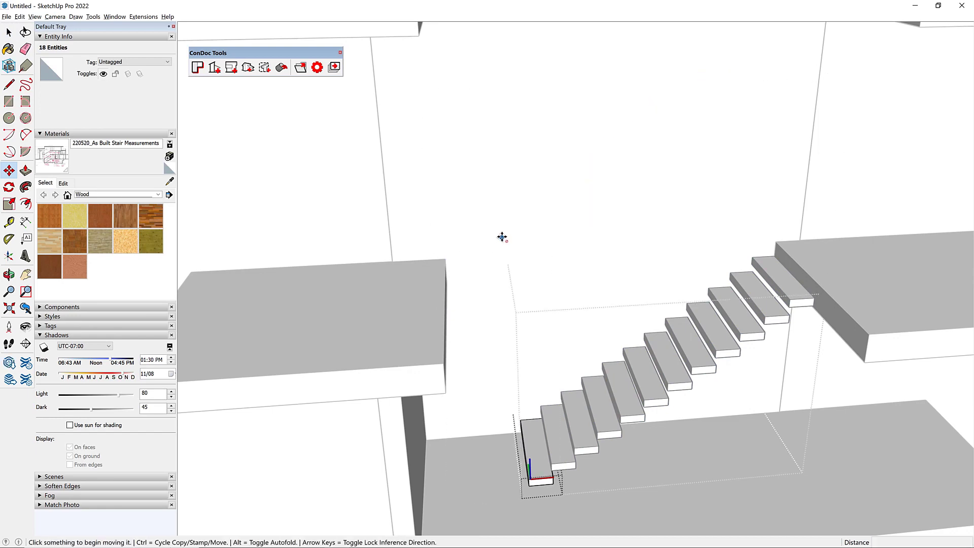
pyautogui.press('space')
pyautogui.click(505, 240)
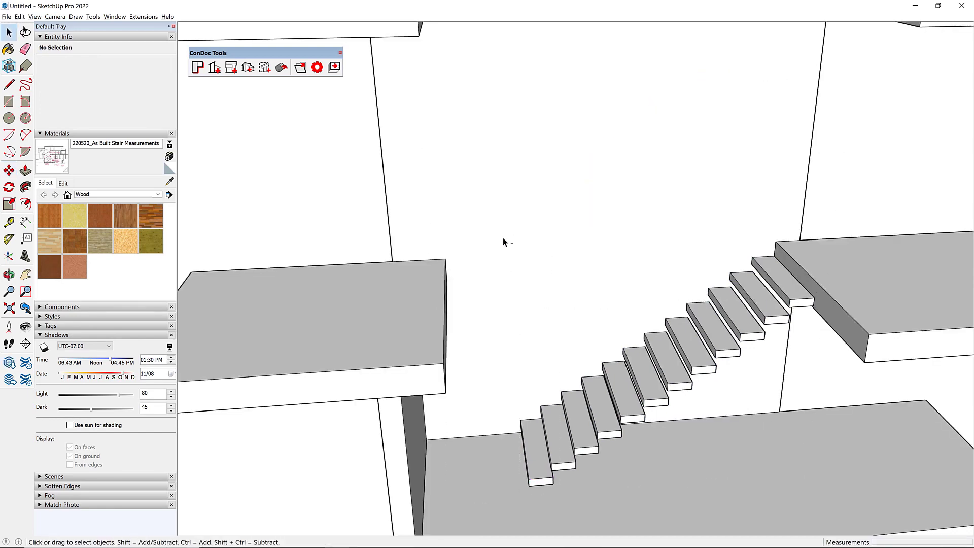
# - Bring back the tread copy at the upper slab's edge and clear the selection
pyautogui.hotkey('ctrl', 'z')
pyautogui.moveTo(474, 227); pyautogui.dragTo(515, 259, button='middle')
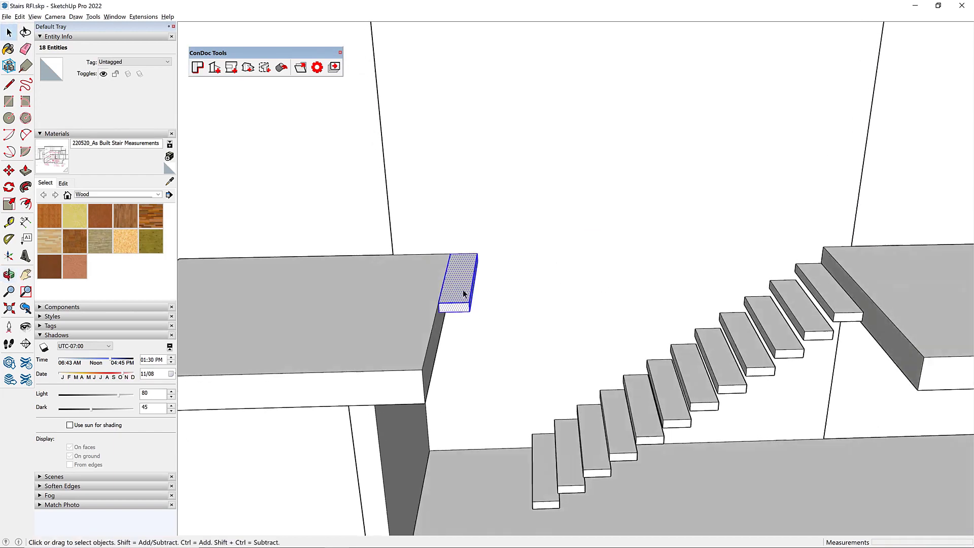
pyautogui.scroll(3, 463, 294)
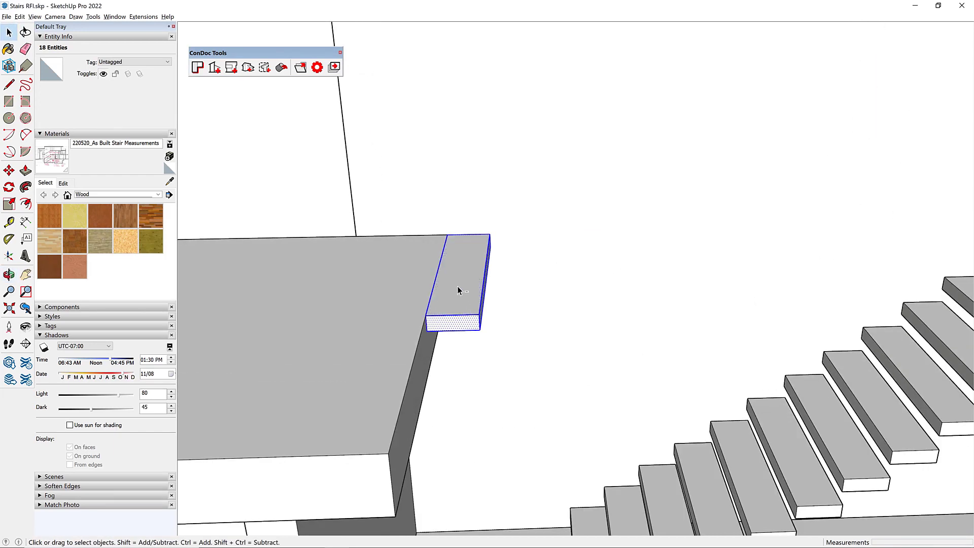
pyautogui.click(554, 297)
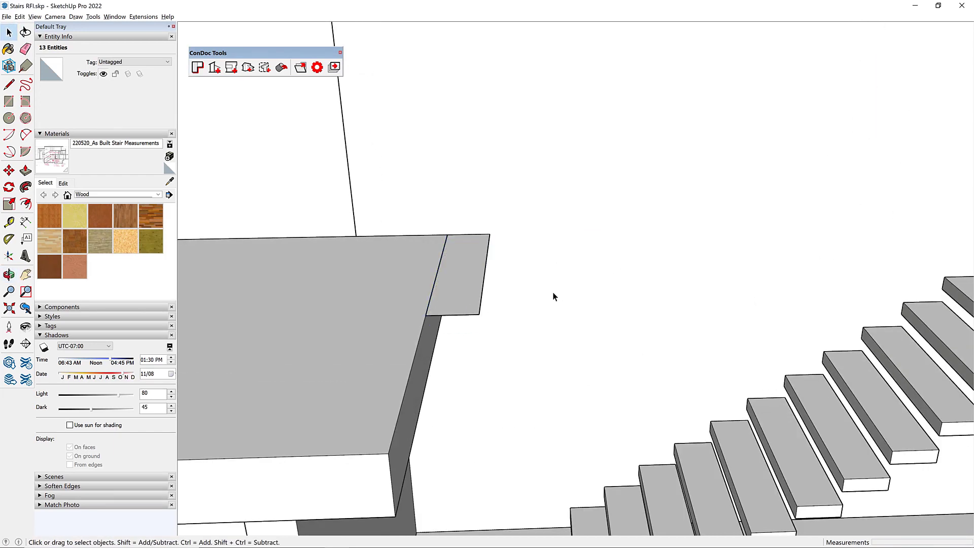
# - Turn the copied tread's top face into a new component, Component#2
pyautogui.doubleClick(463, 261)
pyautogui.rightClick(464, 260)
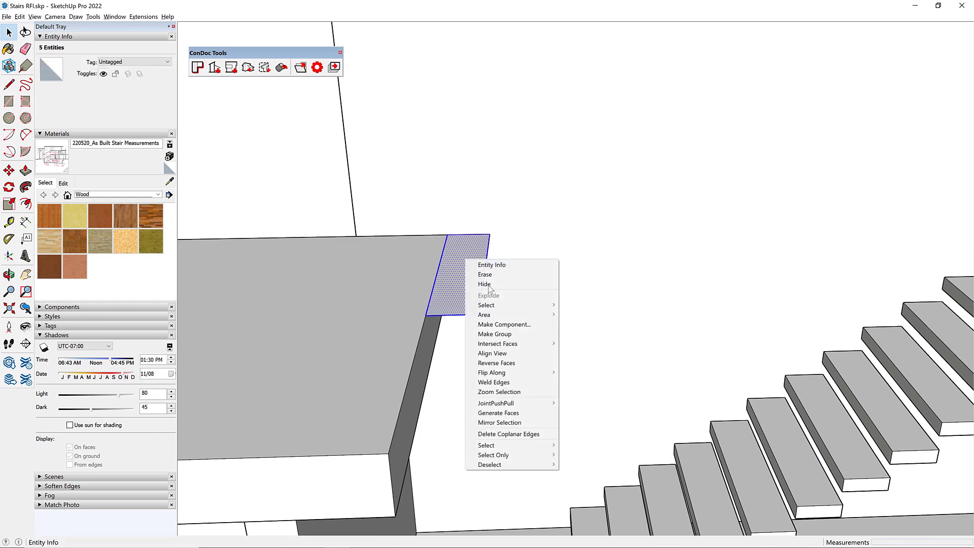
pyautogui.click(501, 325)
pyautogui.press('Return')
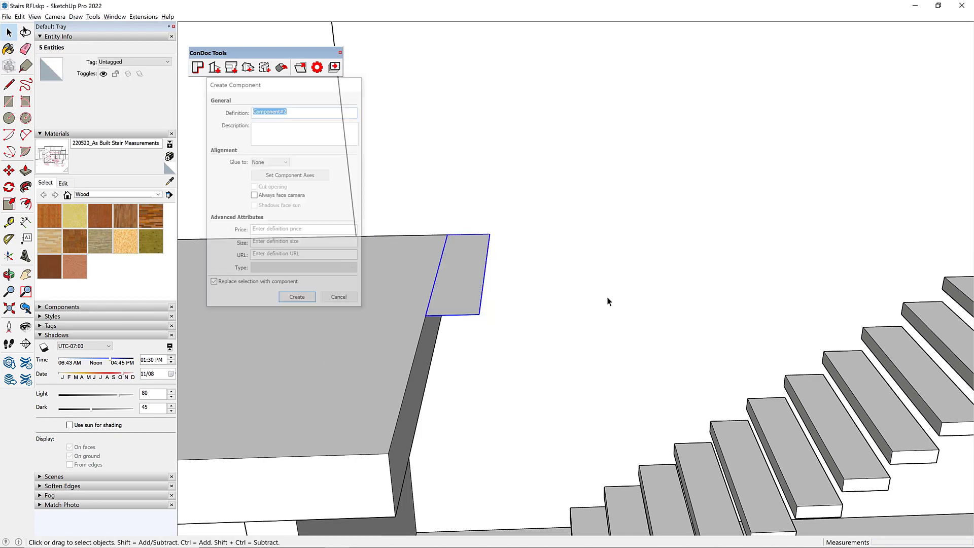
pyautogui.moveTo(585, 304); pyautogui.dragTo(522, 315, button='middle')
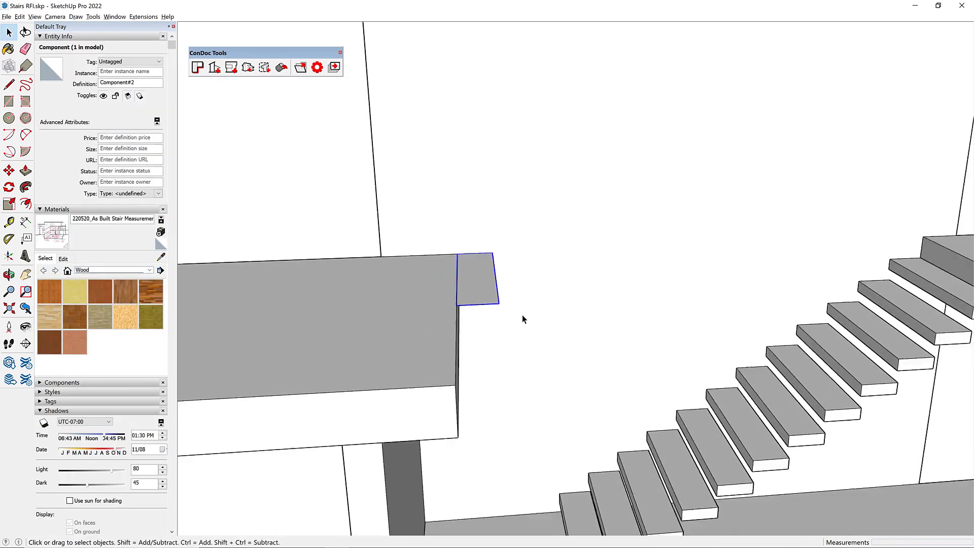
pyautogui.scroll(-2, 523, 315)
pyautogui.scroll(-2, 523, 315)
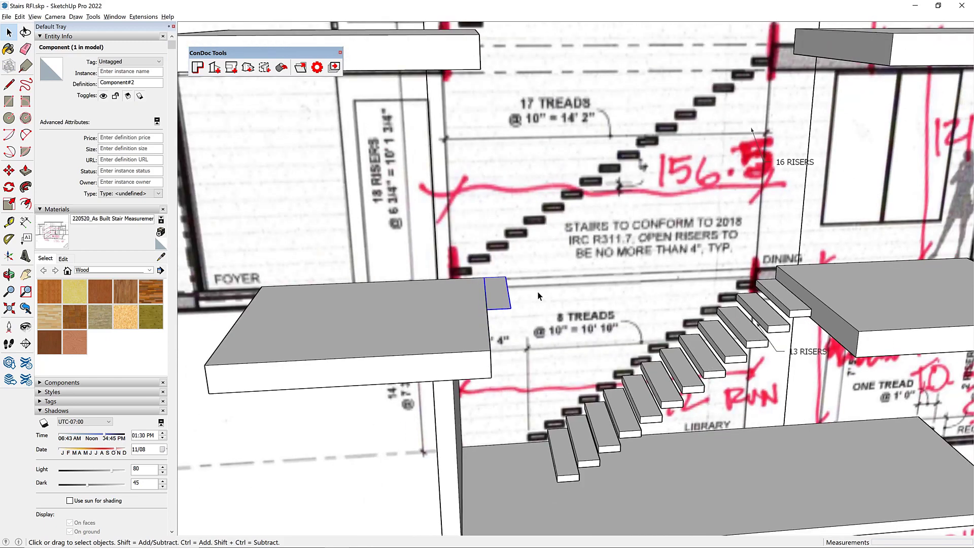
# - Hide the reference drawing and array 16 tread plate copies up to the upper landing
pyautogui.press('i')
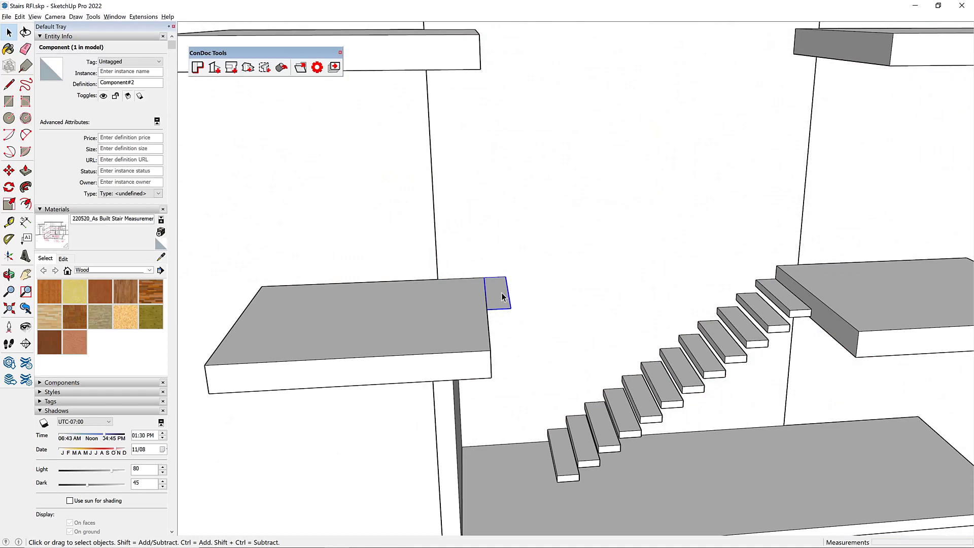
pyautogui.press('m')
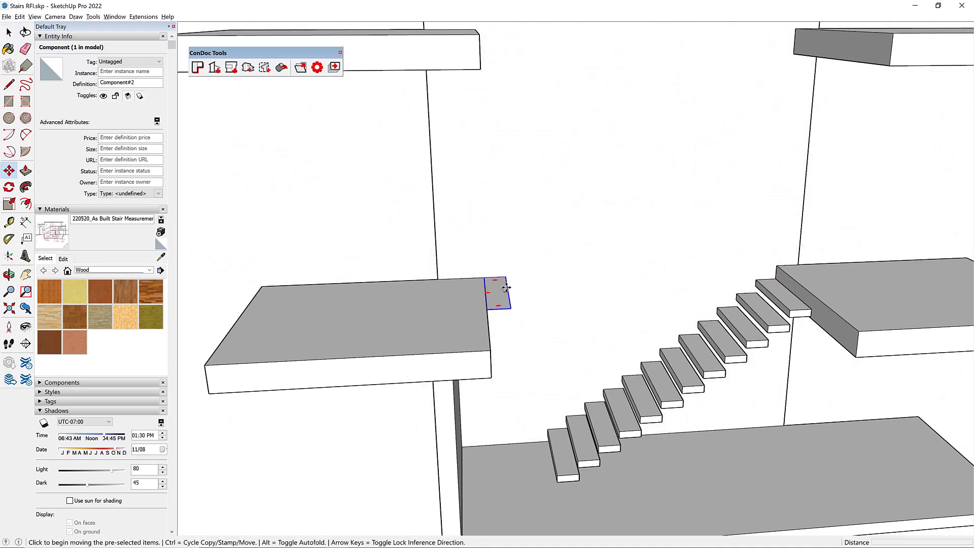
pyautogui.press('ctrl')
pyautogui.click(506, 278)
pyautogui.scroll(-2, 761, 86)
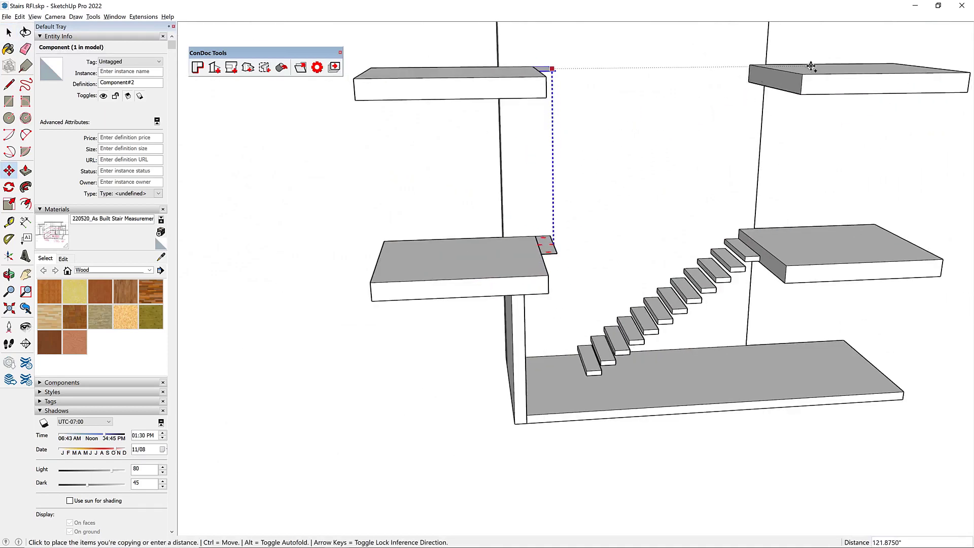
pyautogui.click(811, 66)
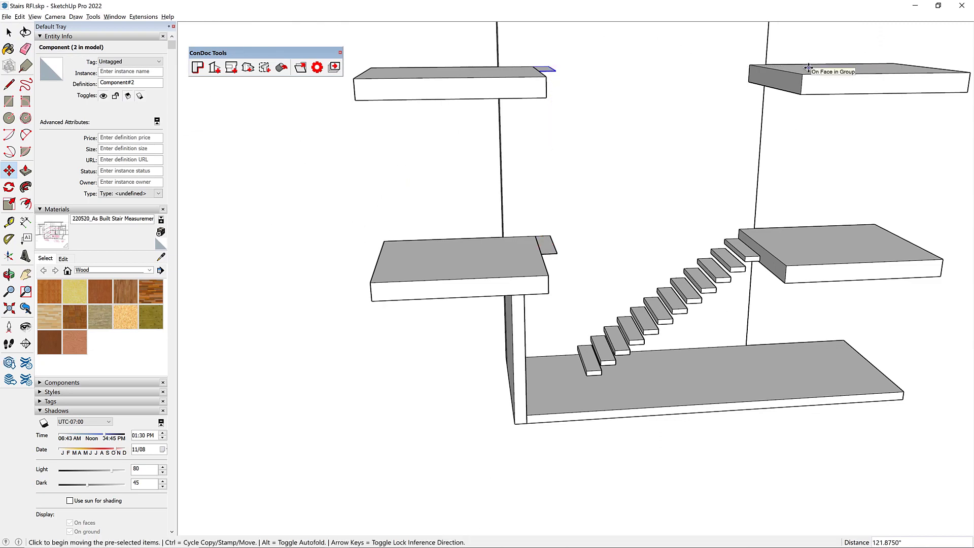
pyautogui.write('16/')
pyautogui.press('Return')
pyautogui.hotkey('ctrl', 't')
# - Select the bottom tread plate and start a copy of it, then cancel
pyautogui.scroll(4, 553, 244)
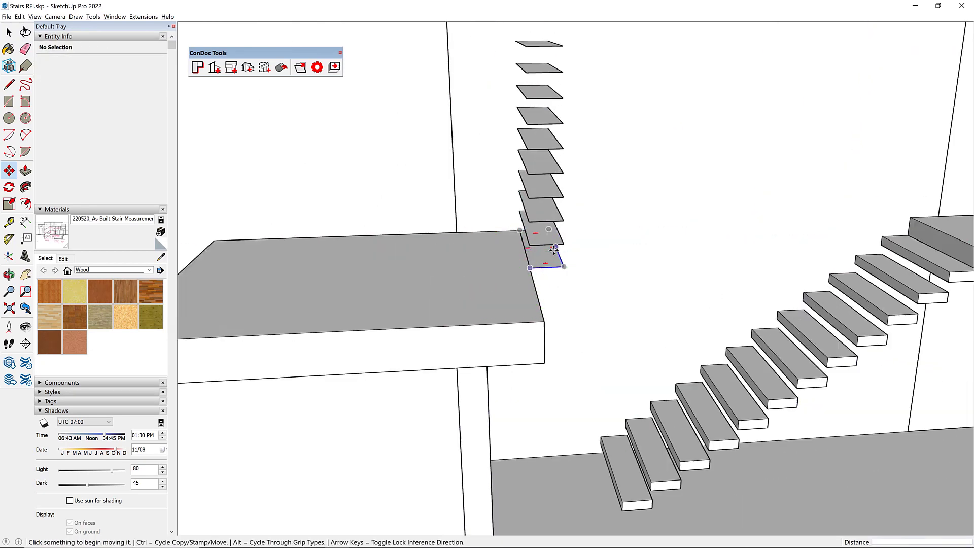
pyautogui.press('space')
pyautogui.click(553, 261)
pyautogui.scroll(2, 554, 260)
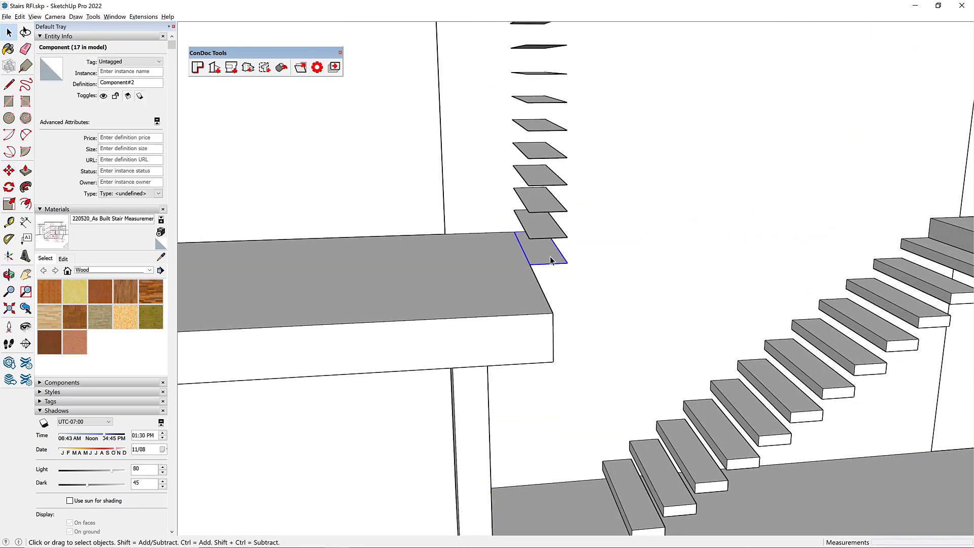
pyautogui.press('m')
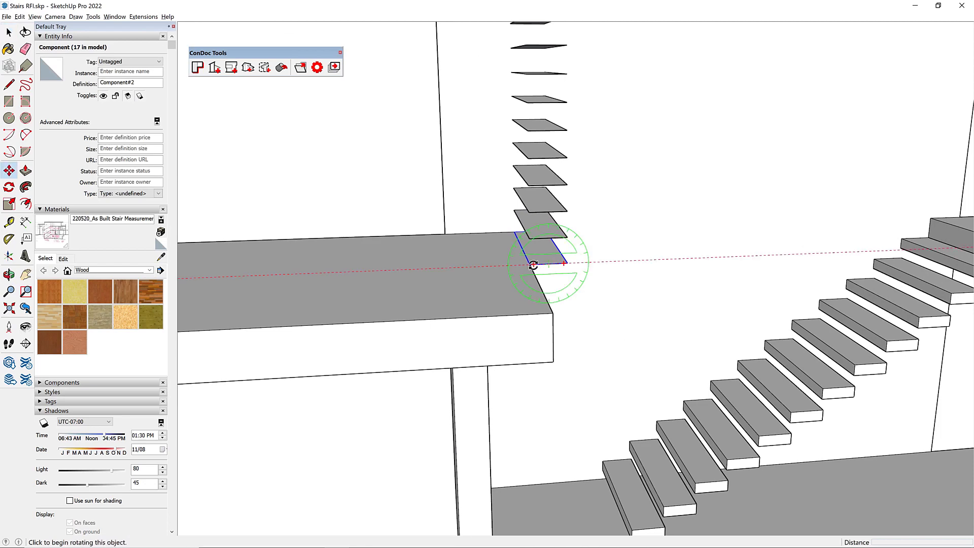
pyautogui.click(530, 265)
pyautogui.press('ctrl')
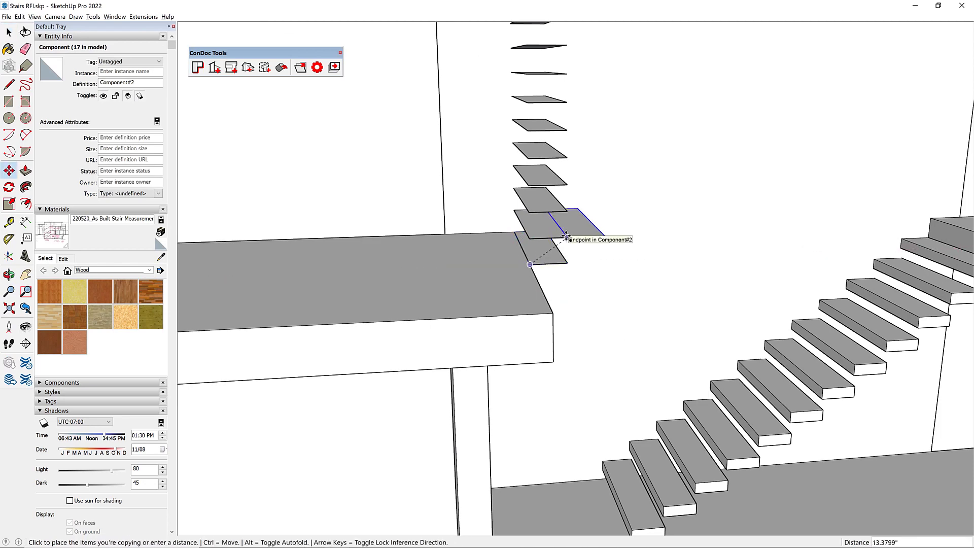
pyautogui.press('Escape')
pyautogui.scroll(3, 544, 253)
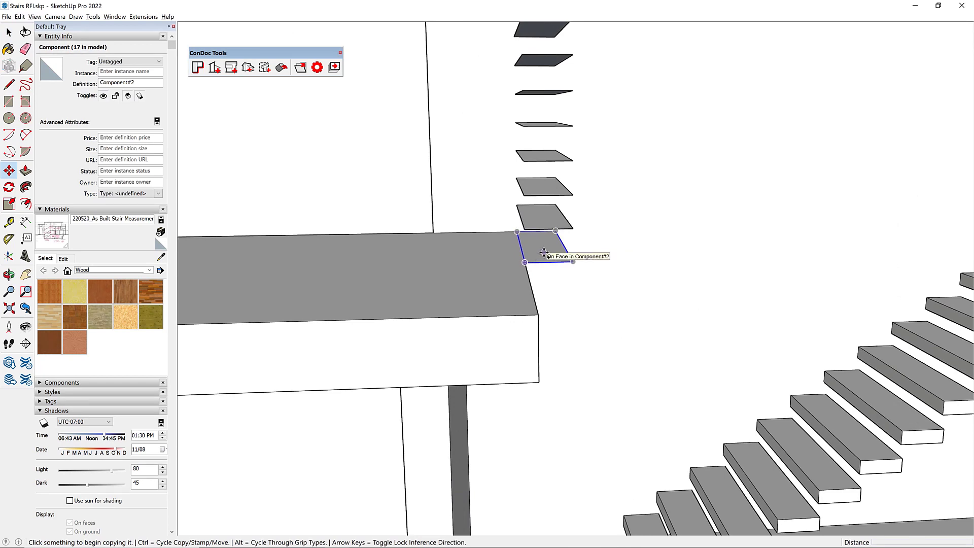
pyautogui.press('space')
# - Select all 17 tread plate instances and delete all but two of them
pyautogui.rightClick(542, 222)
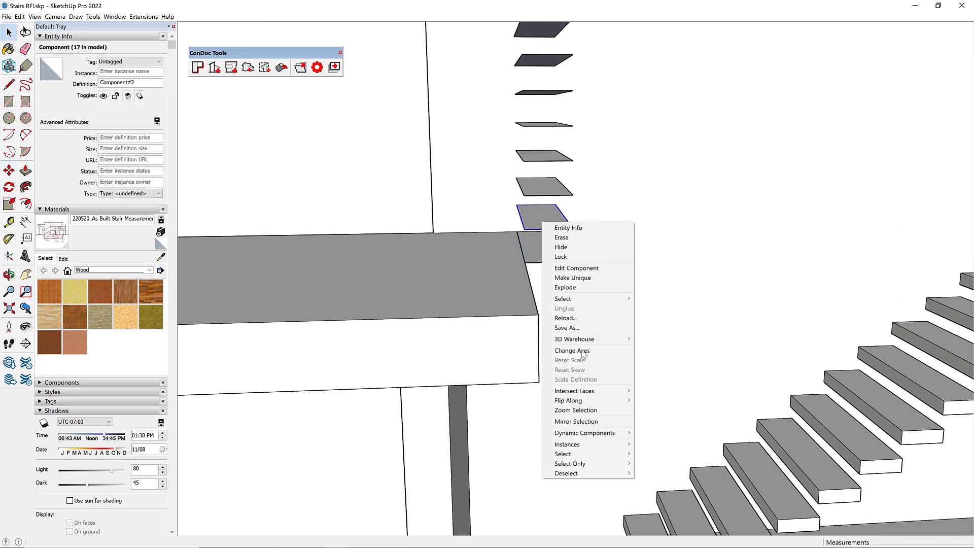
pyautogui.moveTo(585, 445)
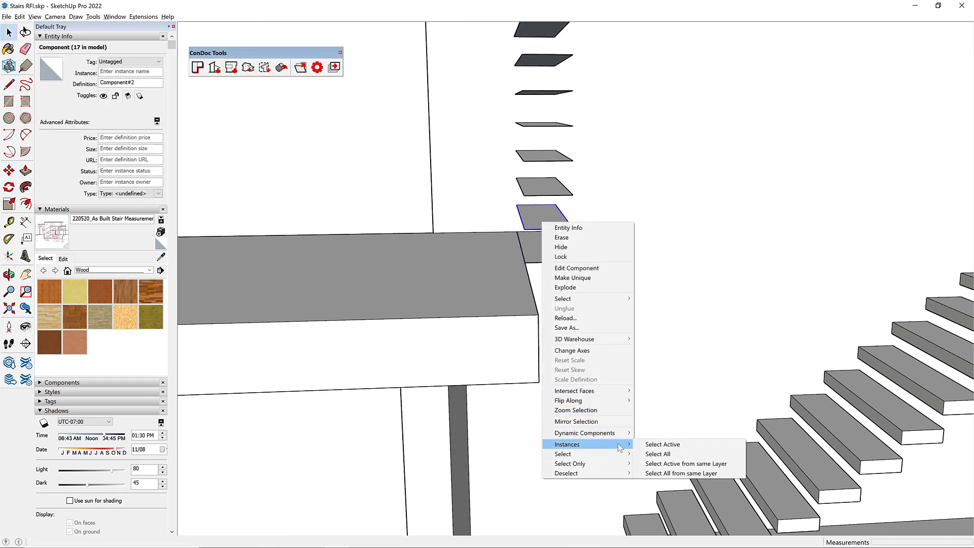
pyautogui.click(660, 447)
pyautogui.scroll(-2, 500, 315)
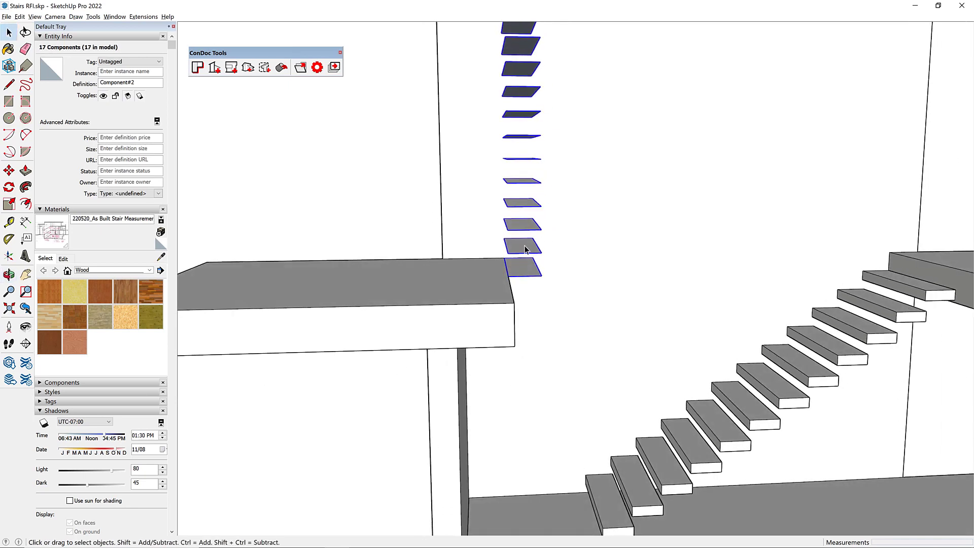
pyautogui.press('Delete')
pyautogui.scroll(2, 520, 247)
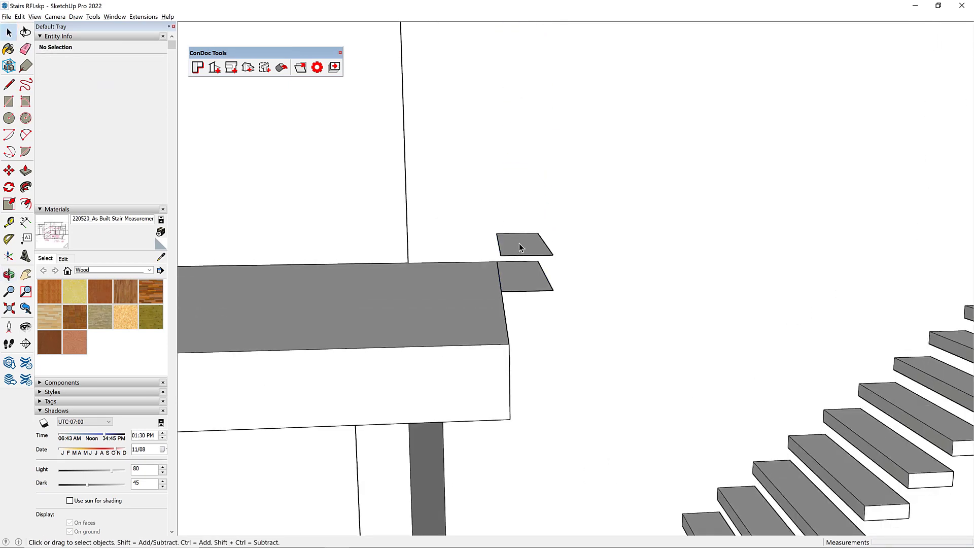
# - Move the two remaining plates 11 inches from the slab edge, shifting the upper one a tread further
pyautogui.hotkey('ctrl', 'a')
pyautogui.press('m')
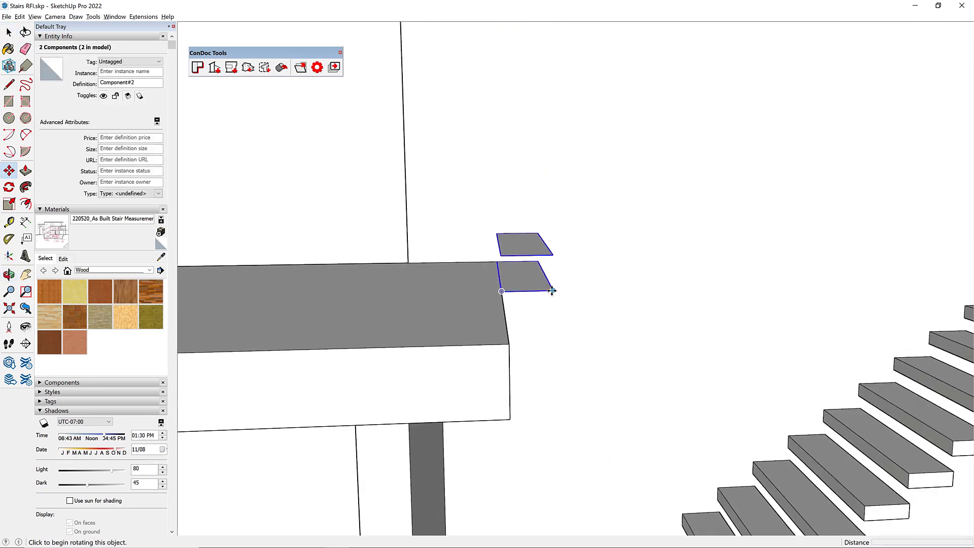
pyautogui.click(553, 291)
pyautogui.click(505, 300)
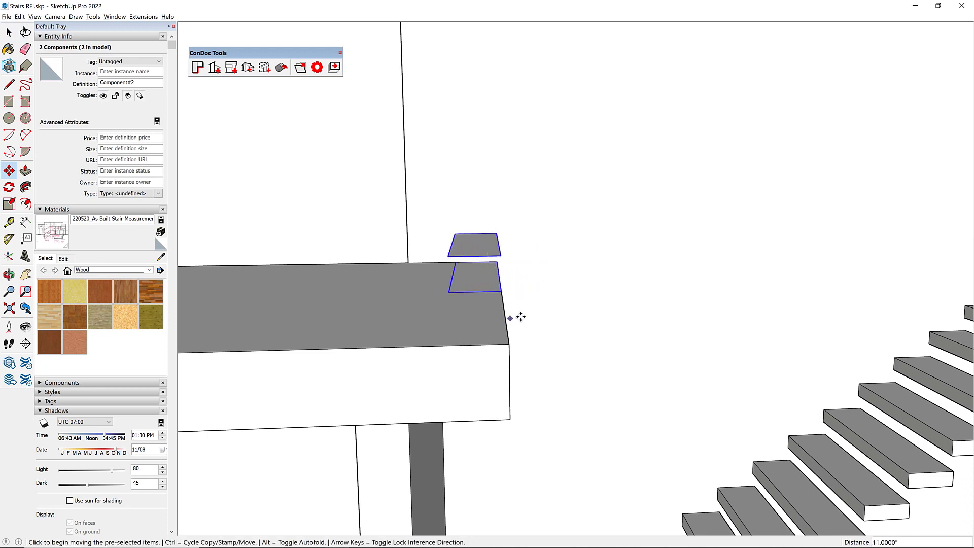
pyautogui.press('Escape')
pyautogui.click(448, 292)
pyautogui.click(499, 256)
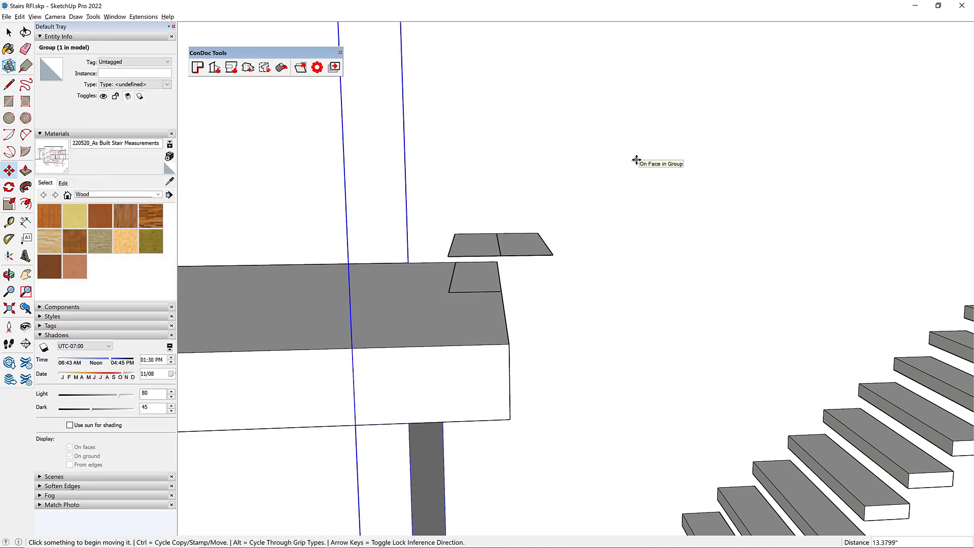
# - Erase the stray tread plate left on the landing
pyautogui.scroll(-3, 636, 160)
pyautogui.moveTo(637, 158)
pyautogui.mouseDown(button='middle')
pyautogui.moveTo(663, 209)
pyautogui.moveTo(638, 257)
pyautogui.moveTo(568, 315)
pyautogui.moveTo(544, 307)
pyautogui.mouseUp(button='middle')
pyautogui.scroll(5, 446, 336)
pyautogui.press('e')
pyautogui.click(426, 374)
pyautogui.press('h')
pyautogui.scroll(-4, 417, 384)
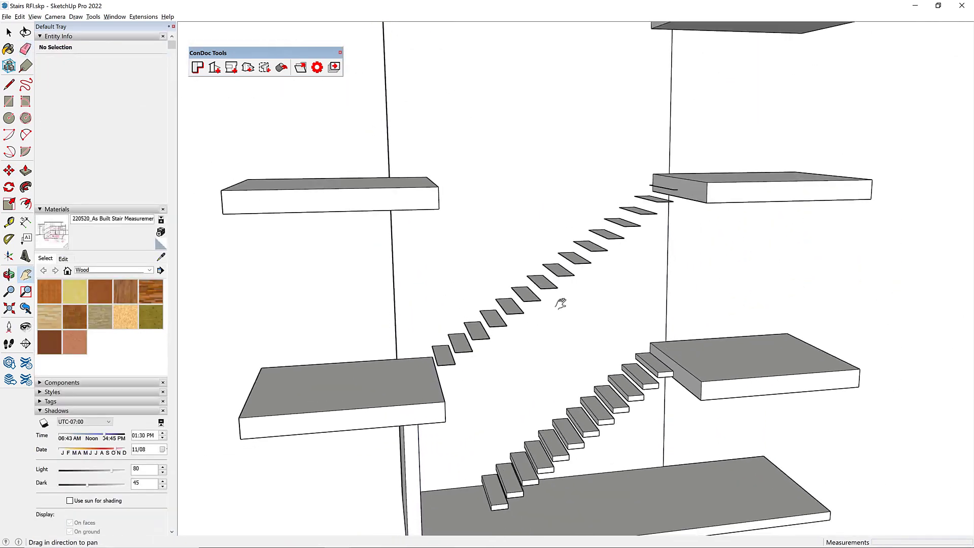
# - Group all the second flight's tread plates via Select Active, then scale the group narrower between landings
pyautogui.press('space')
pyautogui.rightClick(542, 282)
pyautogui.moveTo(589, 506)
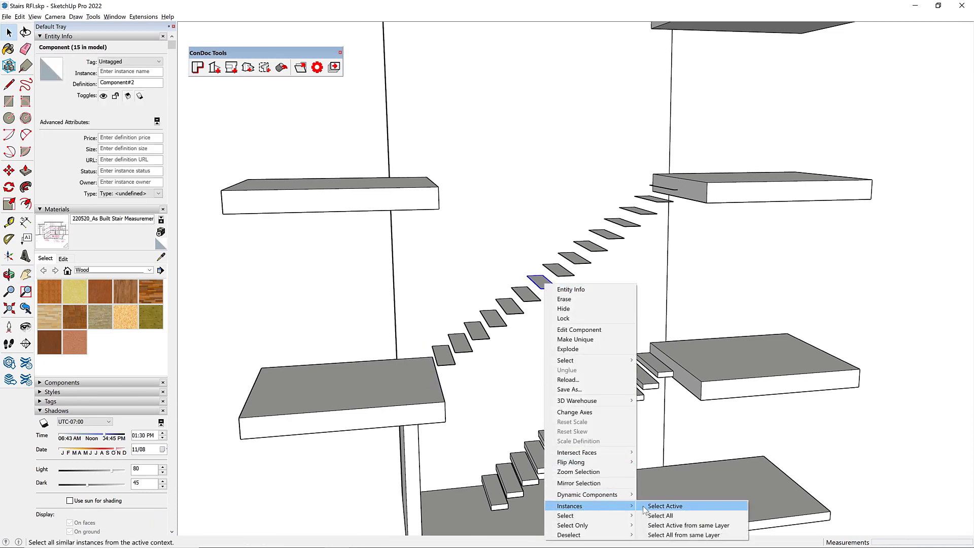
pyautogui.click(657, 507)
pyautogui.moveTo(669, 295); pyautogui.dragTo(620, 336, button='middle')
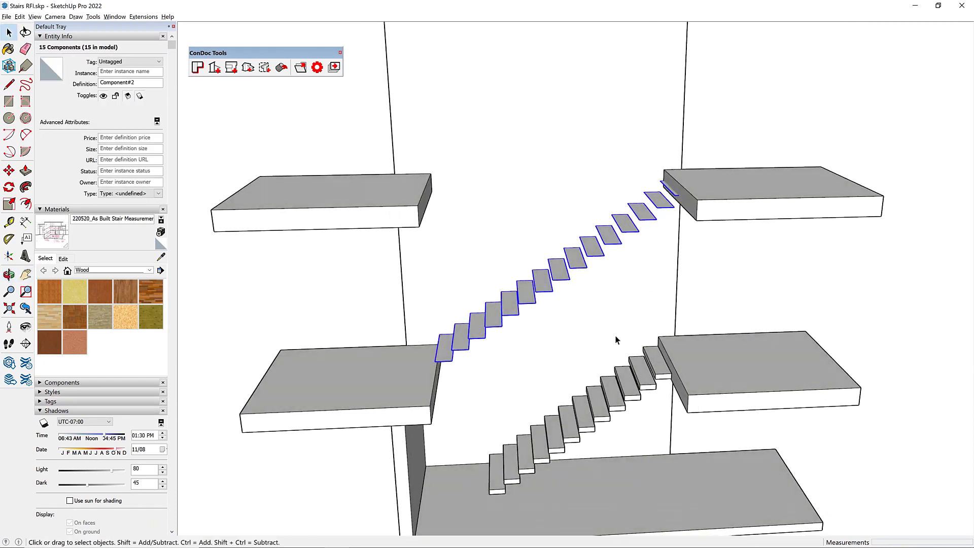
pyautogui.hotkey('ctrl', 'g')
pyautogui.press('s')
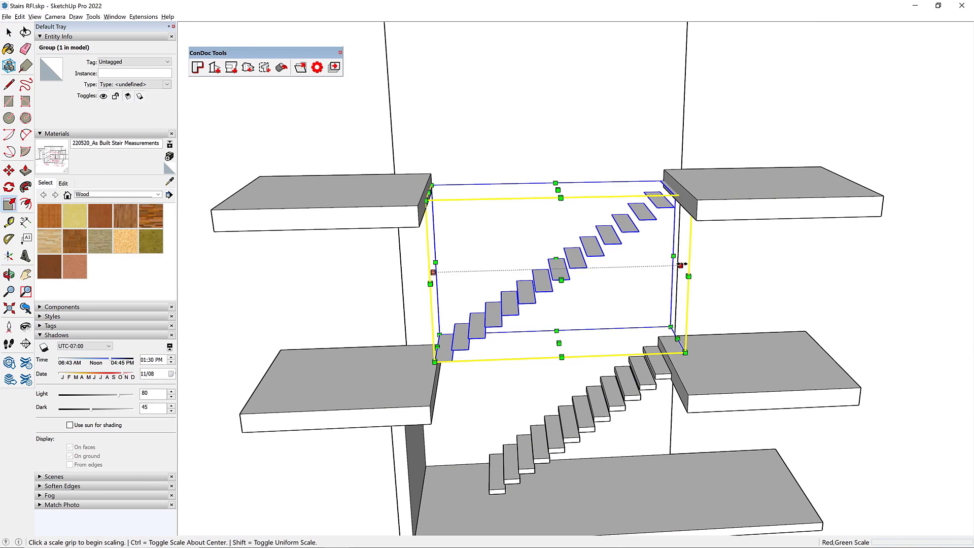
pyautogui.click(681, 265)
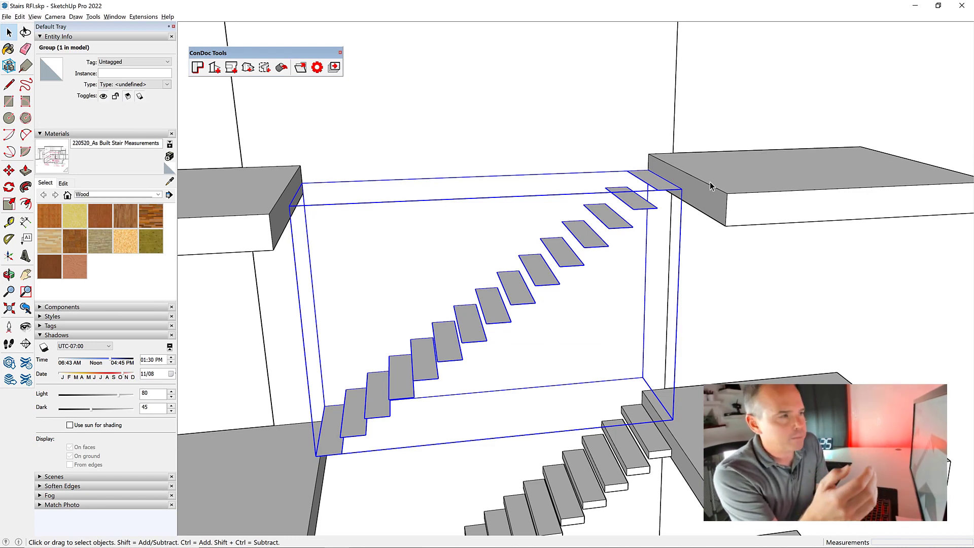
# - Inside the tread group, push/pull the top tread face up 3.625 inches
pyautogui.doubleClick(656, 187)
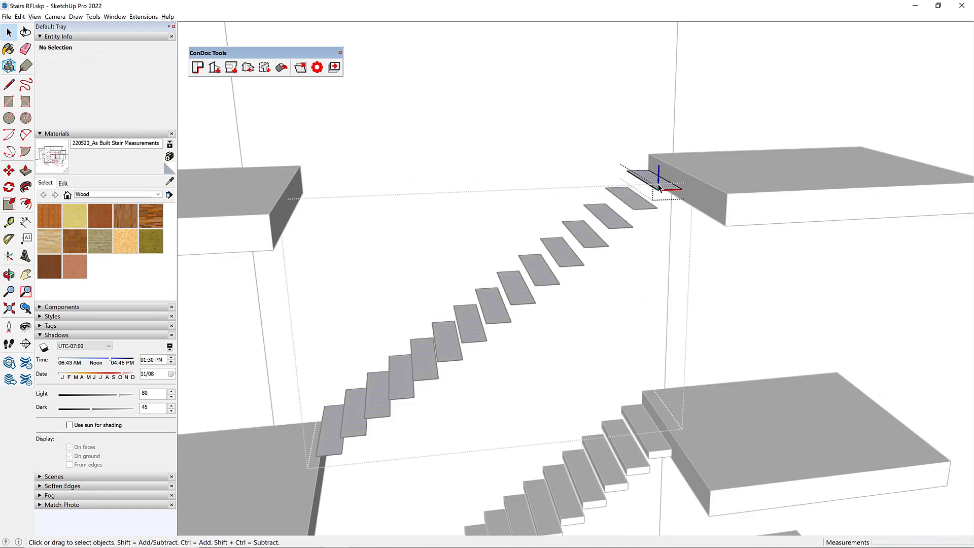
pyautogui.click(659, 187)
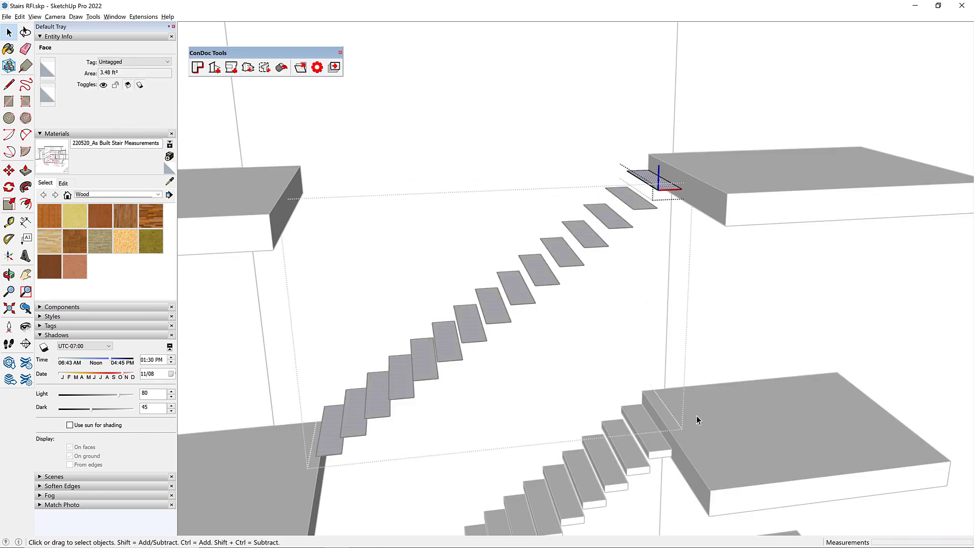
pyautogui.press('p')
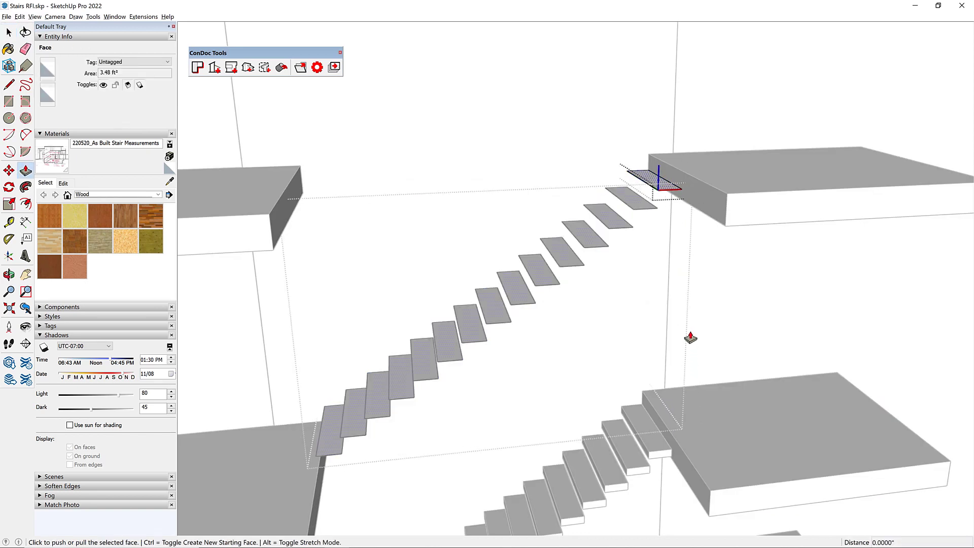
pyautogui.click(653, 458)
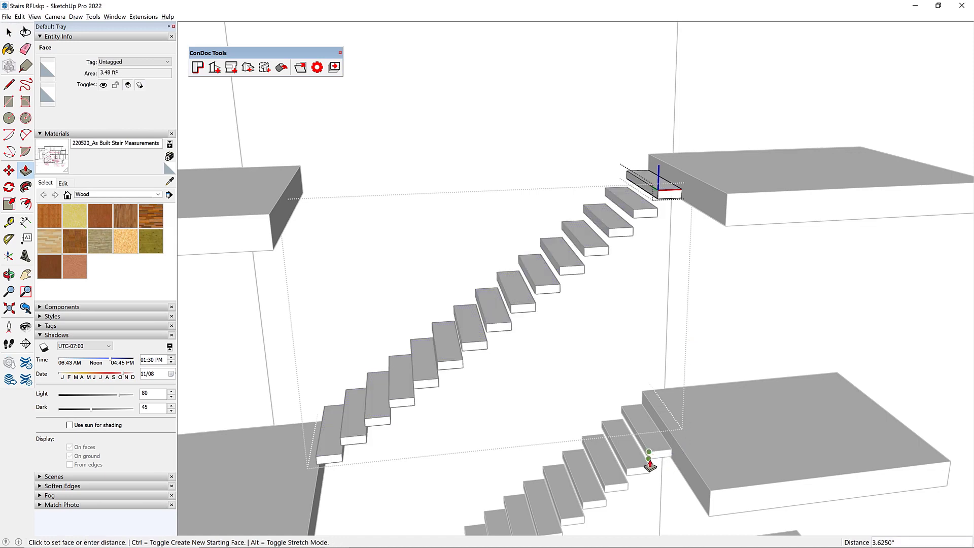
pyautogui.click(650, 463)
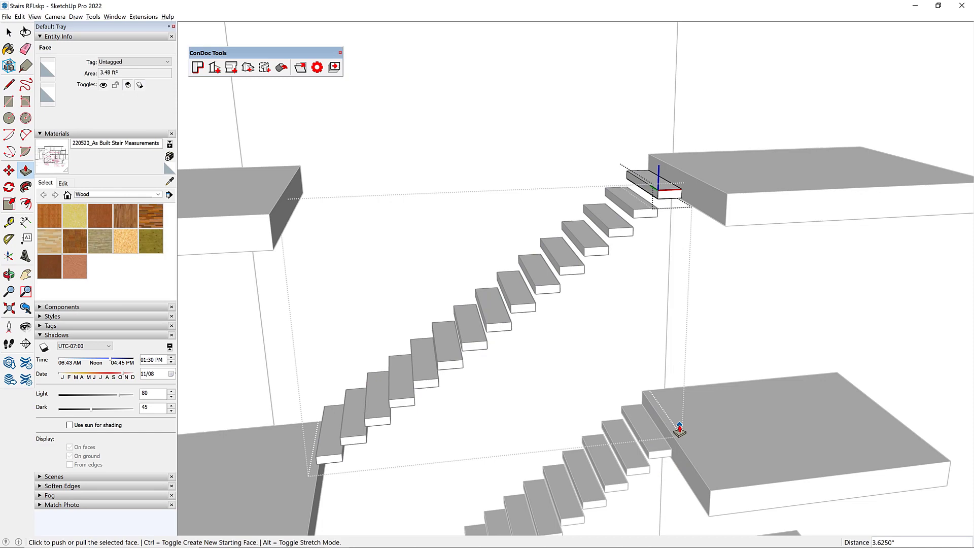
pyautogui.press('space')
pyautogui.moveTo(702, 215); pyautogui.dragTo(682, 195, button='middle')
# - Scale the upper flight's top tread to an 11-inch depth
pyautogui.scroll(3, 659, 194)
pyautogui.scroll(2, 659, 194)
pyautogui.tripleClick(626, 185)
pyautogui.press('s')
pyautogui.moveTo(623, 187); pyautogui.dragTo(652, 136)
pyautogui.write('11"')
pyautogui.press('Return')
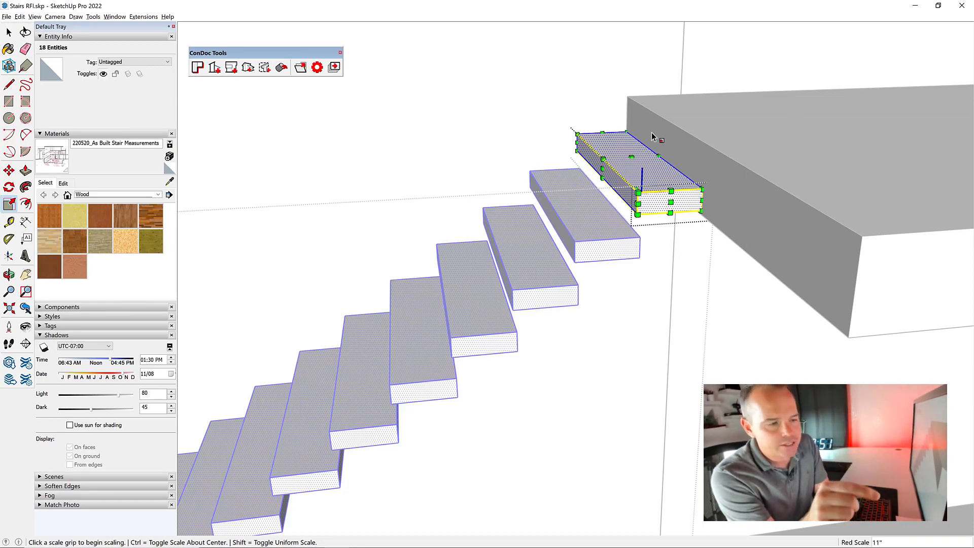
# - Apply a 0.5 scale factor, then reapply the 11-inch tread depth
pyautogui.write('0.5')
pyautogui.press('Return')
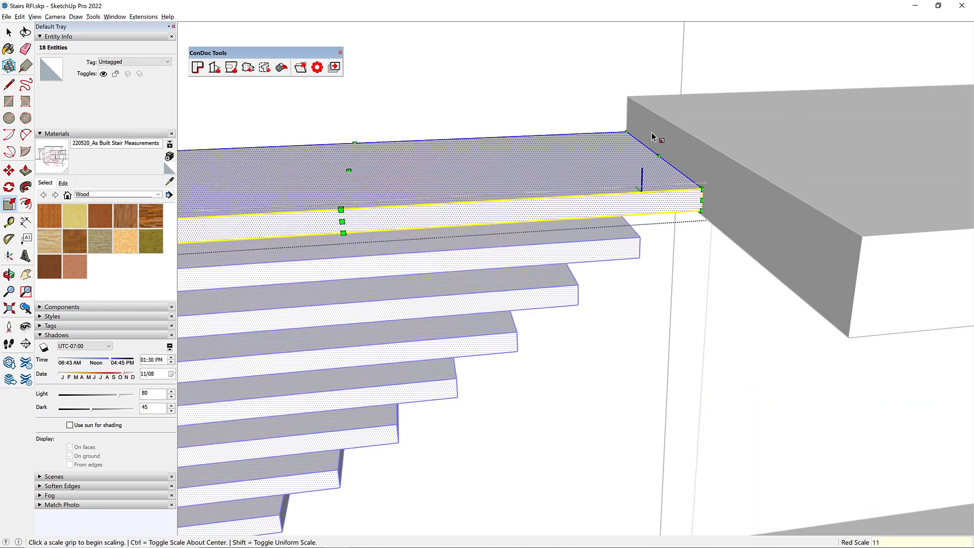
pyautogui.scroll(-5, 792, 168)
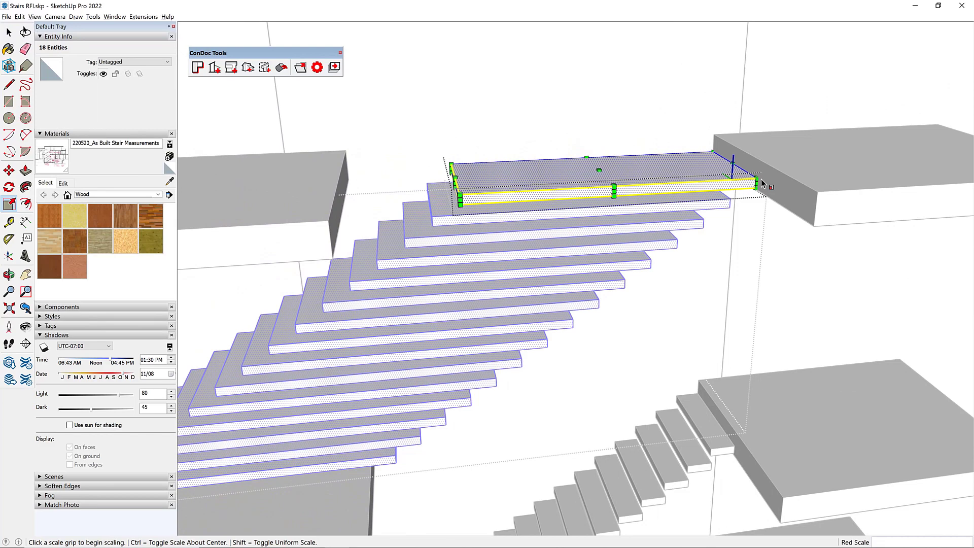
pyautogui.write('11"')
pyautogui.press('Return')
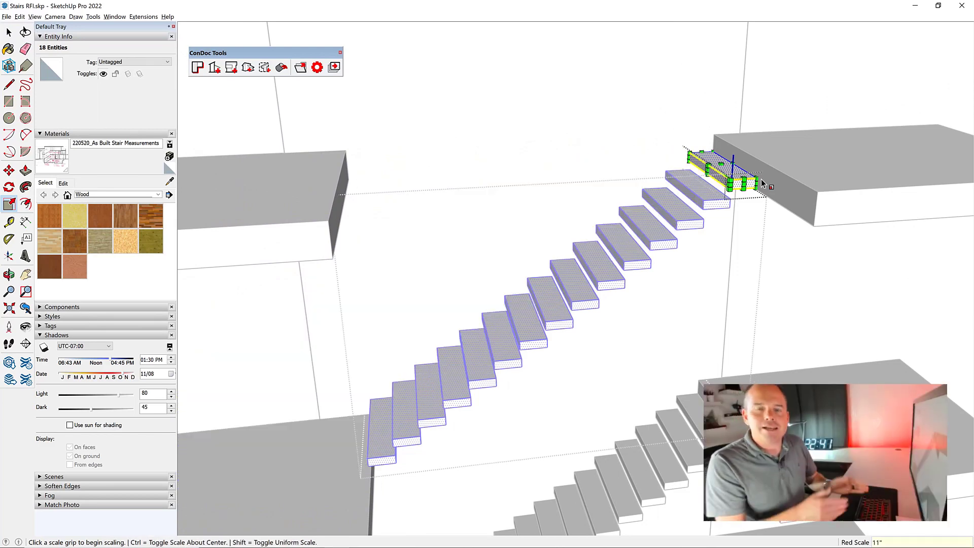
# - Start a Tape Measure at the top tread's corner toward the tread below
pyautogui.scroll(5, 757, 175)
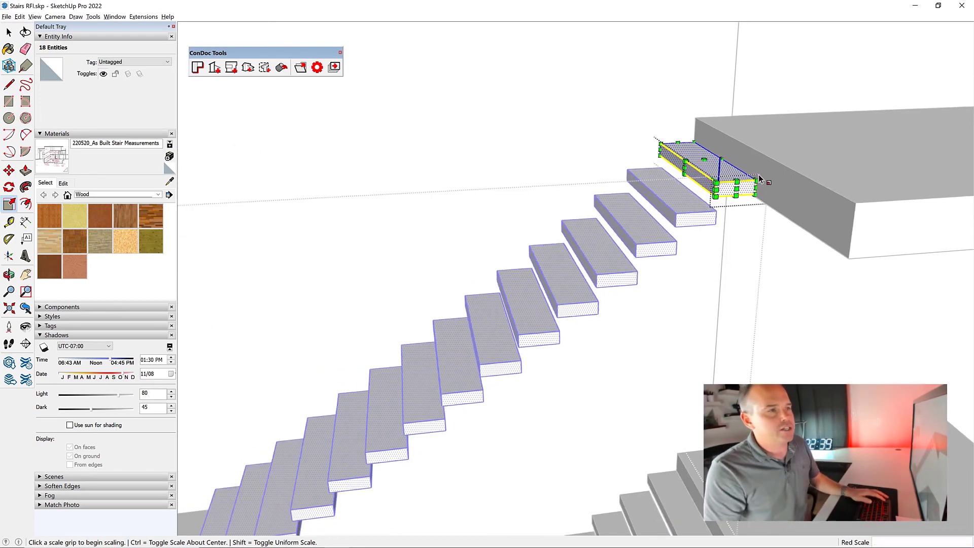
pyautogui.scroll(3, 677, 227)
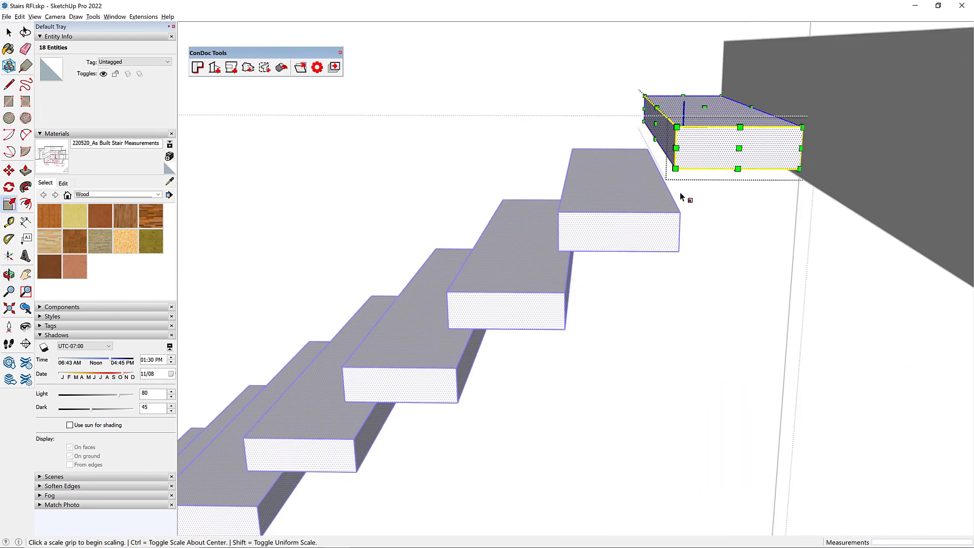
pyautogui.press('t')
pyautogui.click(675, 168)
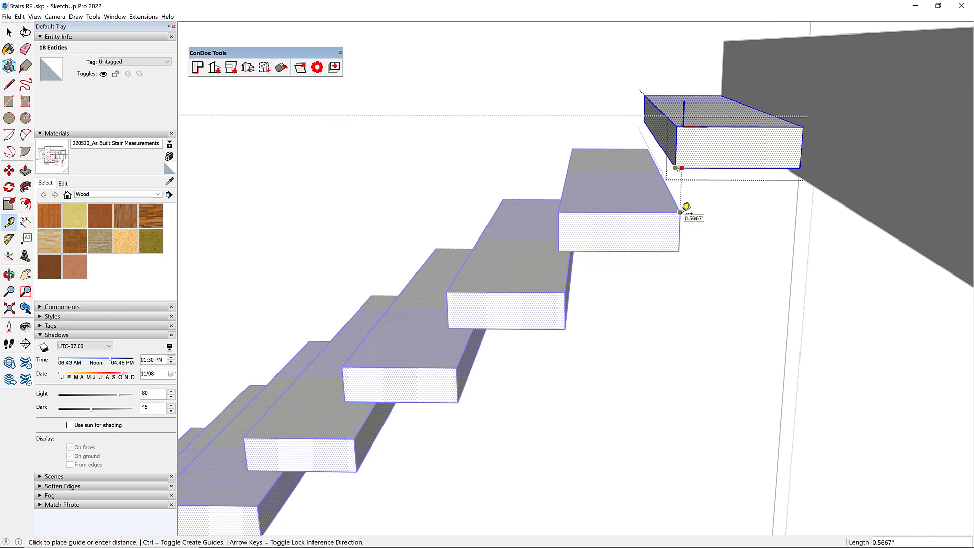
# - Cancel the measurement, close the tread and reorient the view over the stairs
pyautogui.press('Escape')
pyautogui.scroll(-7, 695, 145)
pyautogui.moveTo(694, 146); pyautogui.dragTo(757, 207, button='middle')
pyautogui.press('space')
pyautogui.click(702, 205)
pyautogui.scroll(-4, 629, 189)
pyautogui.moveTo(629, 188)
pyautogui.mouseDown(button='middle')
pyautogui.moveTo(607, 181)
pyautogui.moveTo(619, 195)
pyautogui.mouseUp(button='middle')
pyautogui.scroll(3, 624, 173)
pyautogui.keyDown('shift'); pyautogui.moveTo(624, 170); pyautogui.dragTo(632, 156, button='middle'); pyautogui.keyUp('shift')
# - Start a Ctrl move-copy of the tread group upward to the next floor
pyautogui.press('space')
pyautogui.scroll(3, 565, 318)
pyautogui.click(535, 336)
pyautogui.press('m')
pyautogui.click(519, 324)
pyautogui.press('ctrl')
pyautogui.keyDown('shift'); pyautogui.moveTo(544, 150); pyautogui.dragTo(542, 218, button='middle'); pyautogui.keyUp('shift')
pyautogui.scroll(1, 542, 218)
pyautogui.click(508, 173)
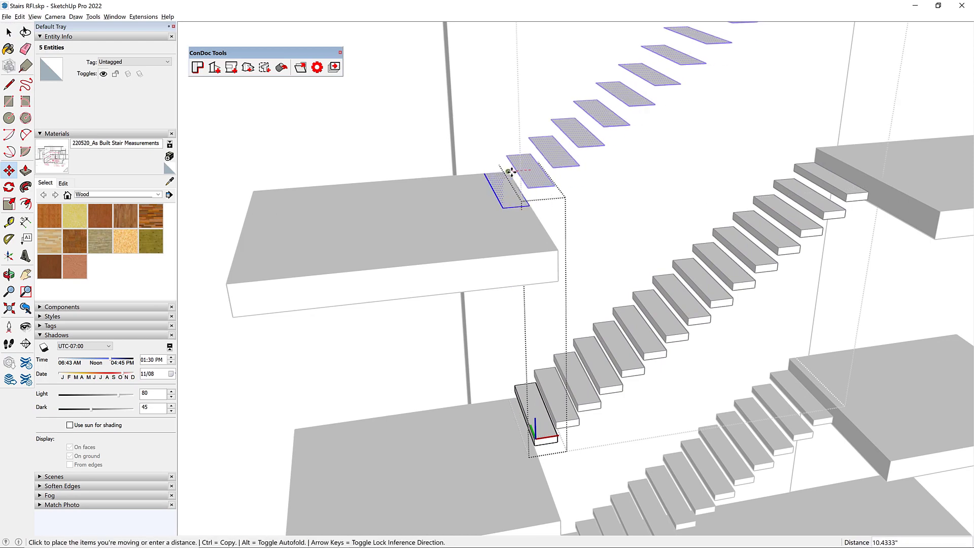
# - Cancel the copy and make the upper landing's tread face into Component#3
pyautogui.press('Escape')
pyautogui.press('space')
pyautogui.click(555, 191)
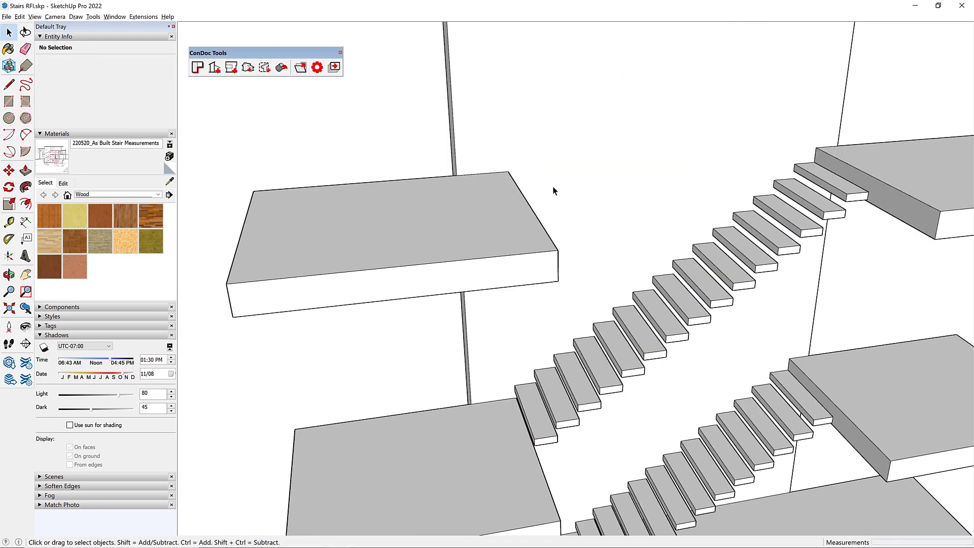
pyautogui.scroll(5, 557, 192)
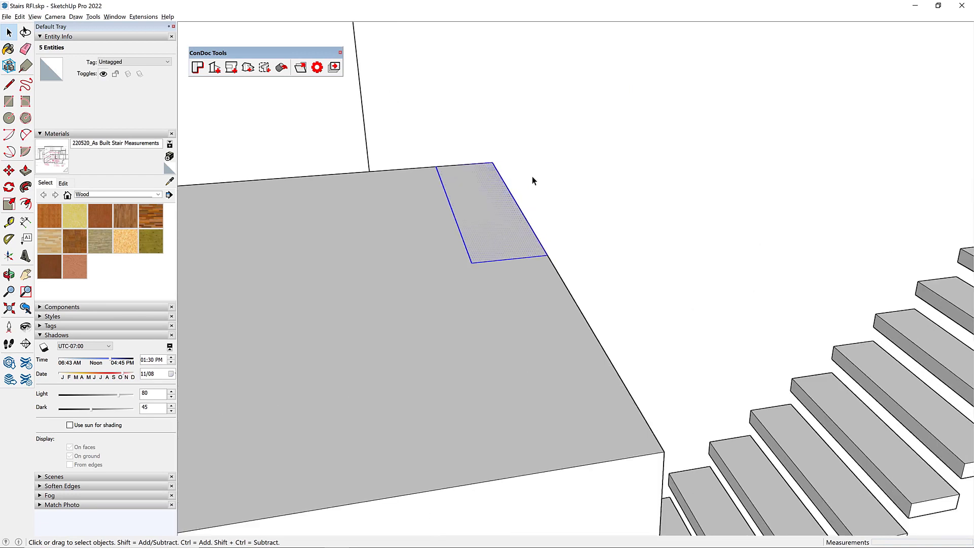
pyautogui.rightClick(477, 206)
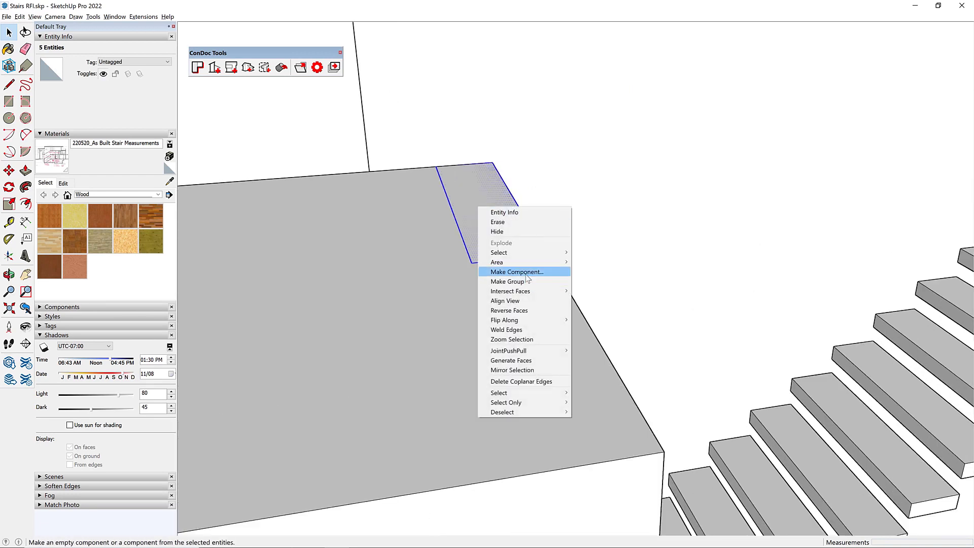
pyautogui.click(507, 270)
pyautogui.click(297, 297)
pyautogui.scroll(-5, 428, 227)
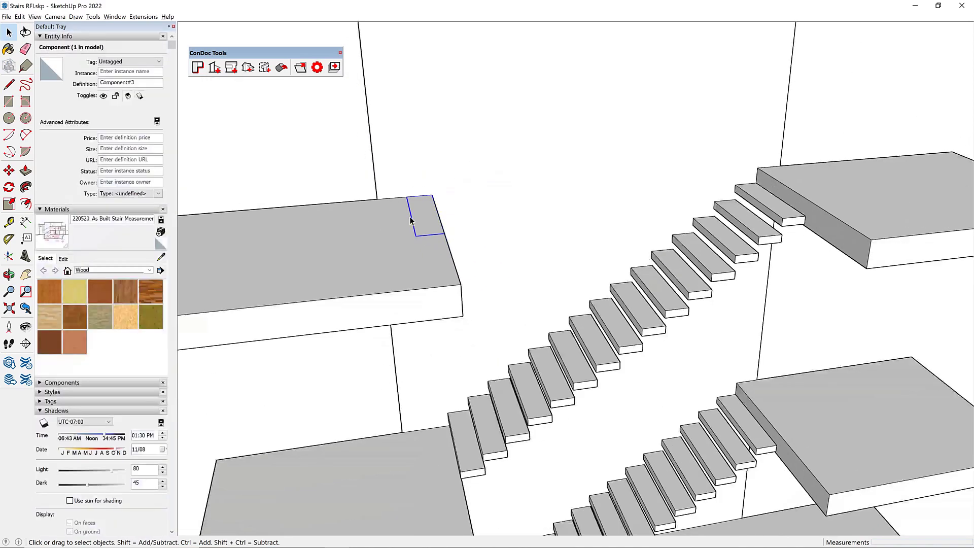
pyautogui.scroll(-4, 531, 224)
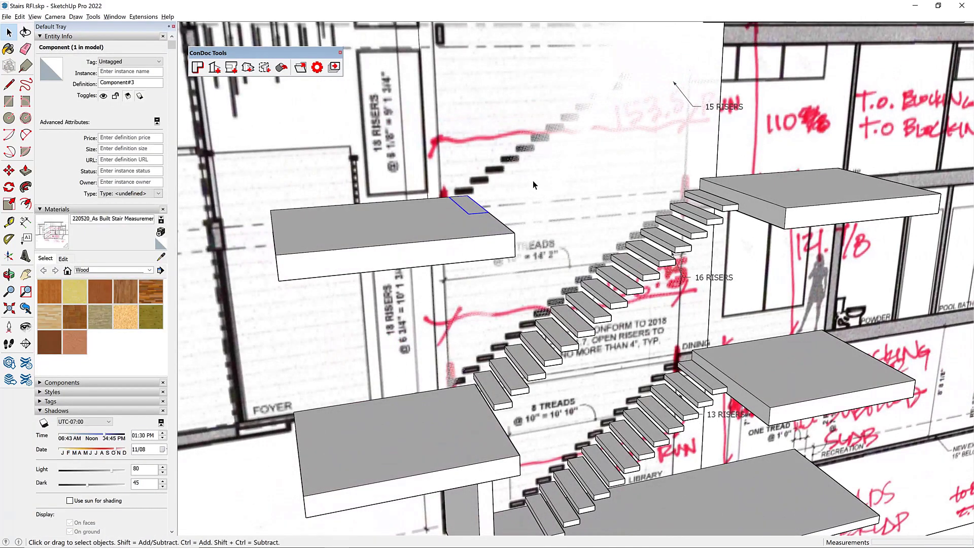
# - Copy the tread component up to the top landing, dividing the rise into 15 copies
pyautogui.hotkey('ctrl', 'h')
pyautogui.press('m')
pyautogui.press('ctrl')
pyautogui.click(468, 213)
pyautogui.scroll(-3, 470, 213)
pyautogui.keyDown('shift'); pyautogui.moveTo(540, 130); pyautogui.dragTo(538, 195, button='middle'); pyautogui.keyUp('shift')
pyautogui.press('Up')
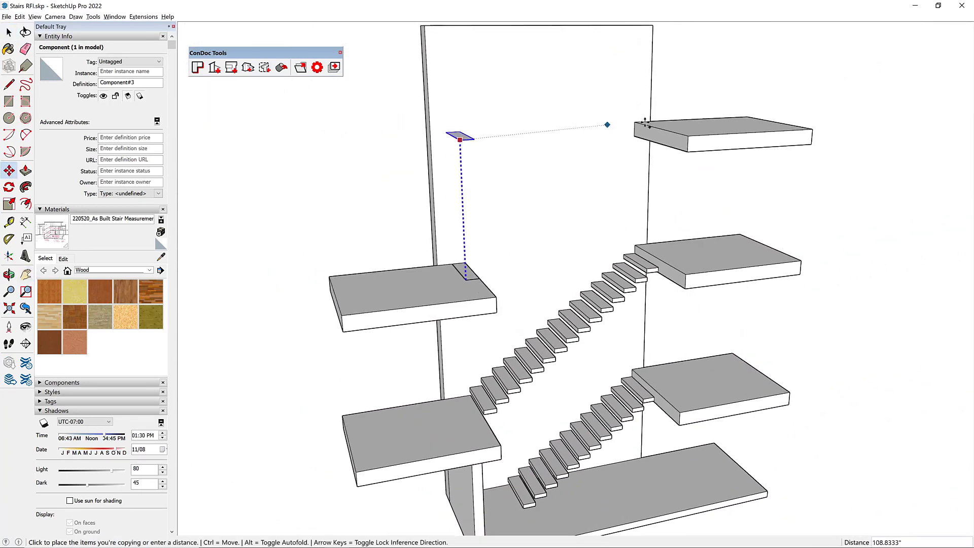
pyautogui.click(690, 136)
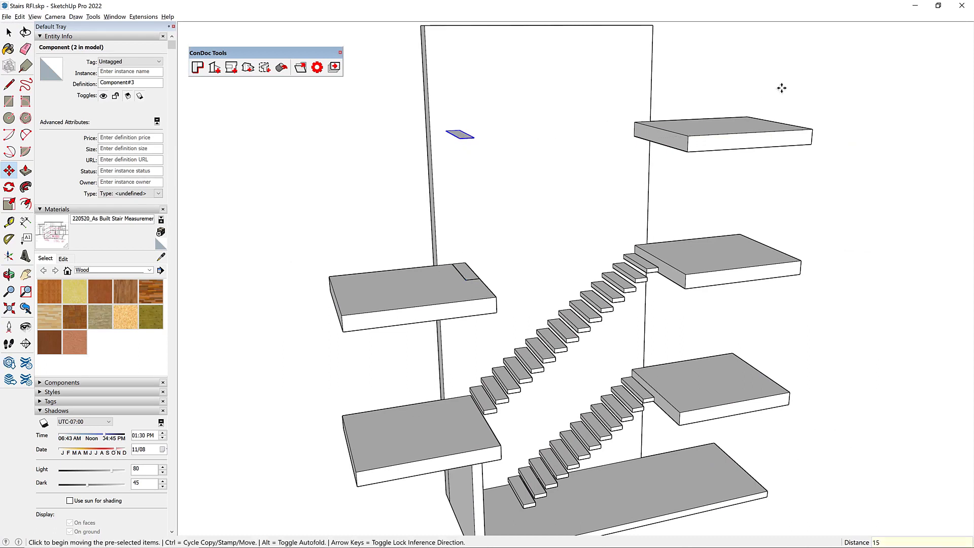
pyautogui.press('Return')
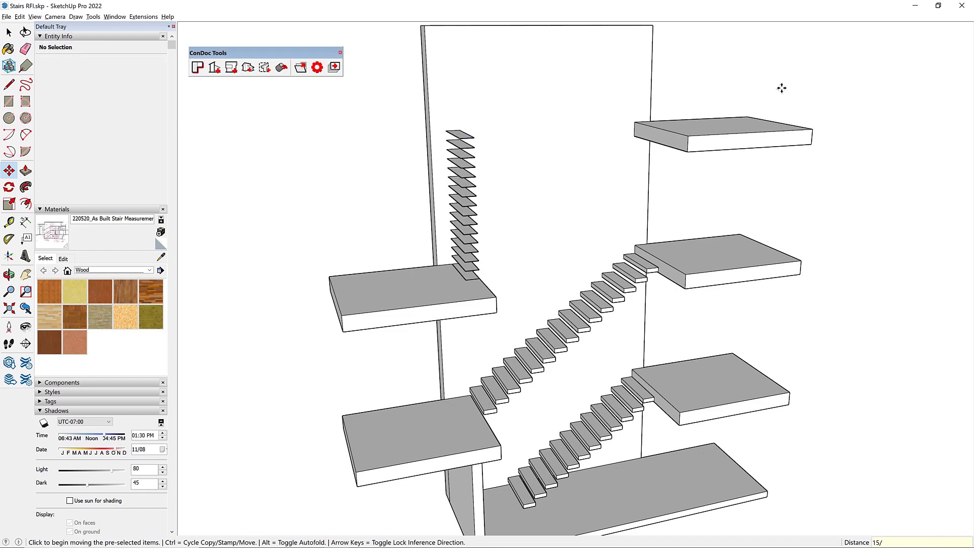
pyautogui.press('Escape')
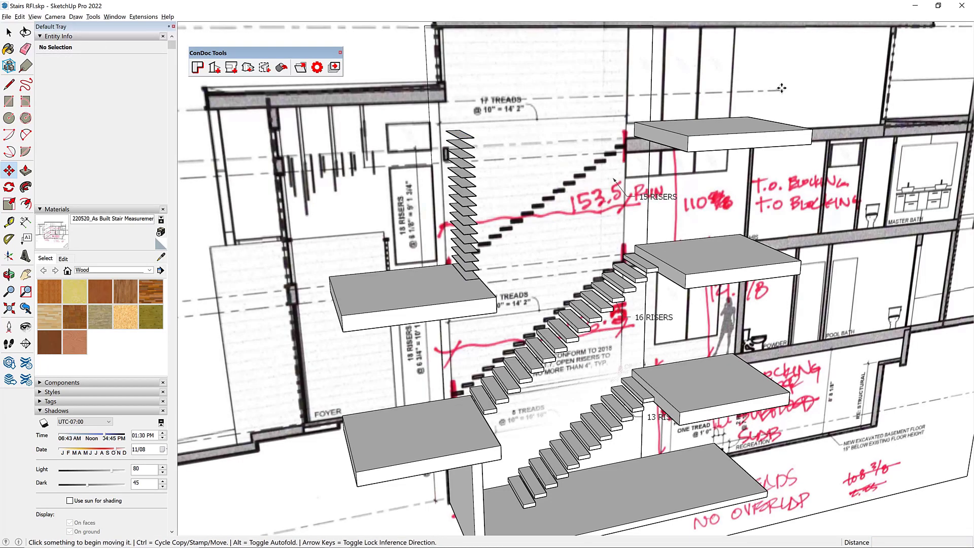
pyautogui.scroll(8, 513, 284)
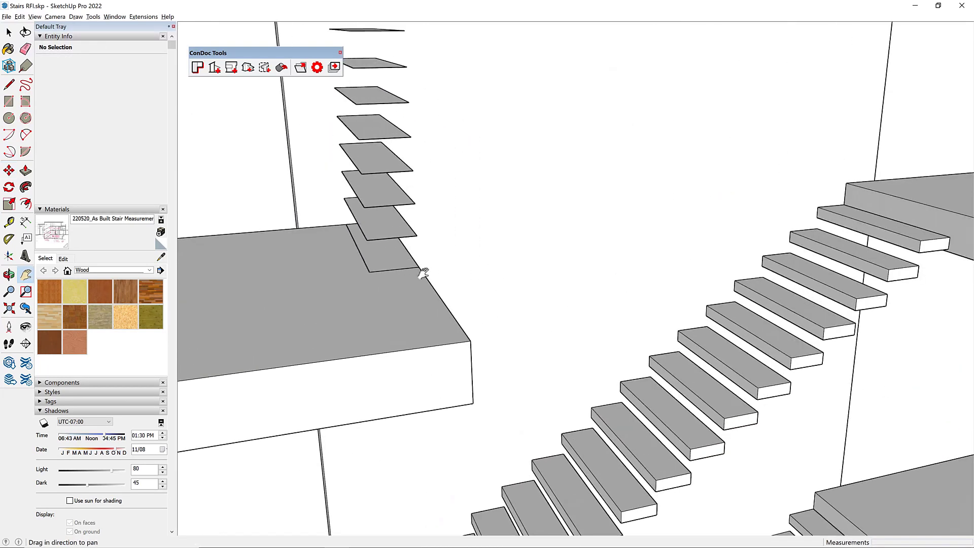
# - Copy the bottom tread one step along and array it with 15x
pyautogui.press('space')
pyautogui.click(384, 262)
pyautogui.press('m')
pyautogui.press('ctrl')
pyautogui.click(369, 272)
pyautogui.click(411, 242)
pyautogui.scroll(-5, 538, 271)
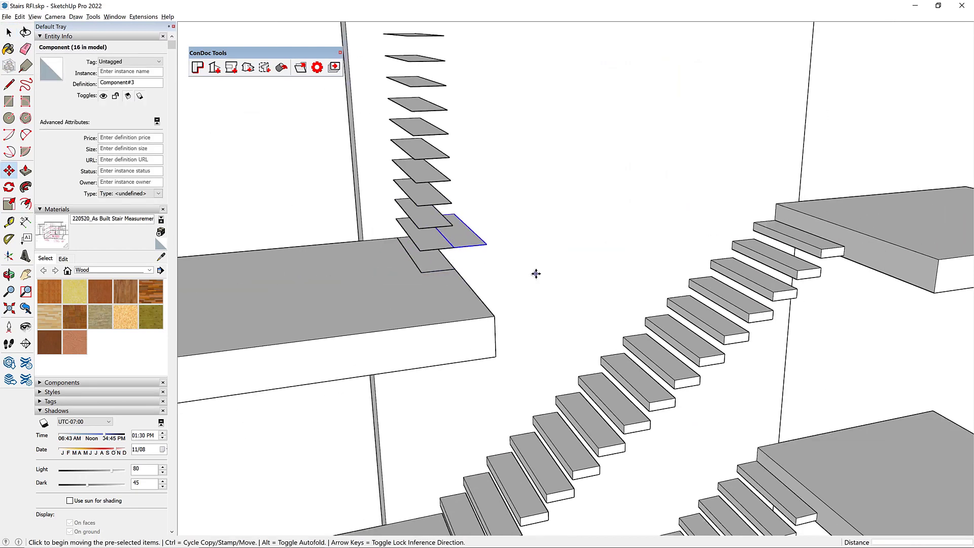
pyautogui.write('15x')
pyautogui.press('Return')
# - Clear the selection and view the new flight, ready to erase the stacked vertical copies
pyautogui.hotkey('ctrl', 't')
pyautogui.moveTo(757, 81); pyautogui.dragTo(730, 94, button='middle')
pyautogui.scroll(3, 731, 94)
pyautogui.press('e')
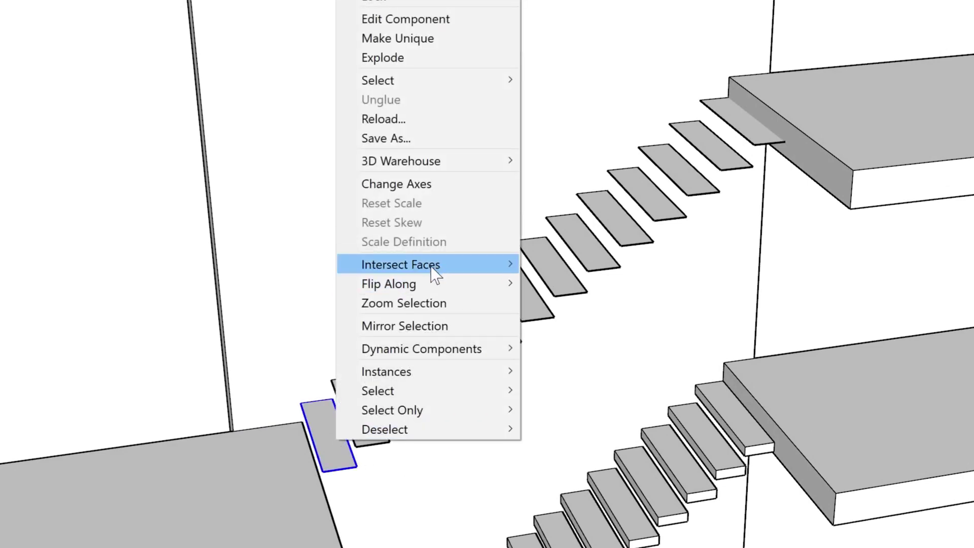
# - Select all tread instances and scale them to meet the top landing edge
pyautogui.moveTo(423, 382)
pyautogui.click(611, 373)
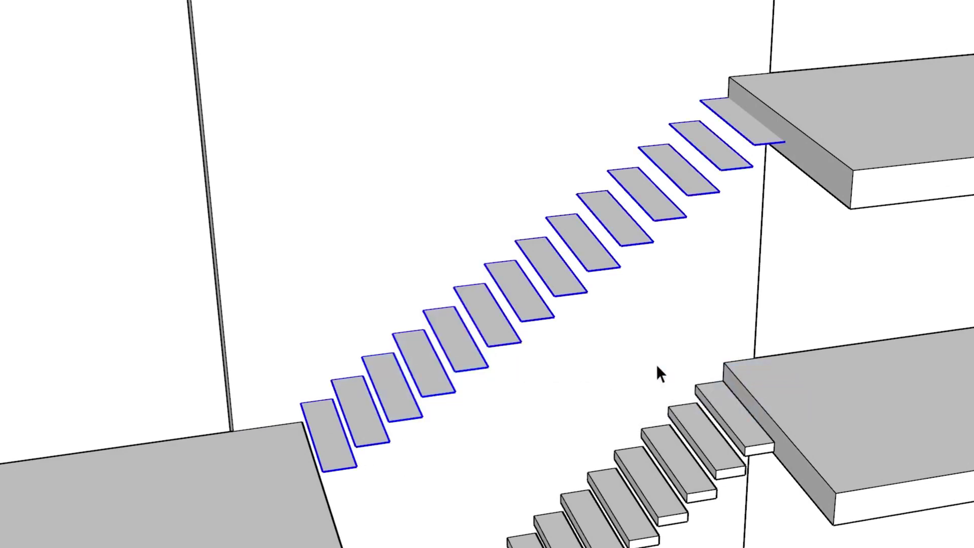
pyautogui.press('s')
pyautogui.click(750, 251)
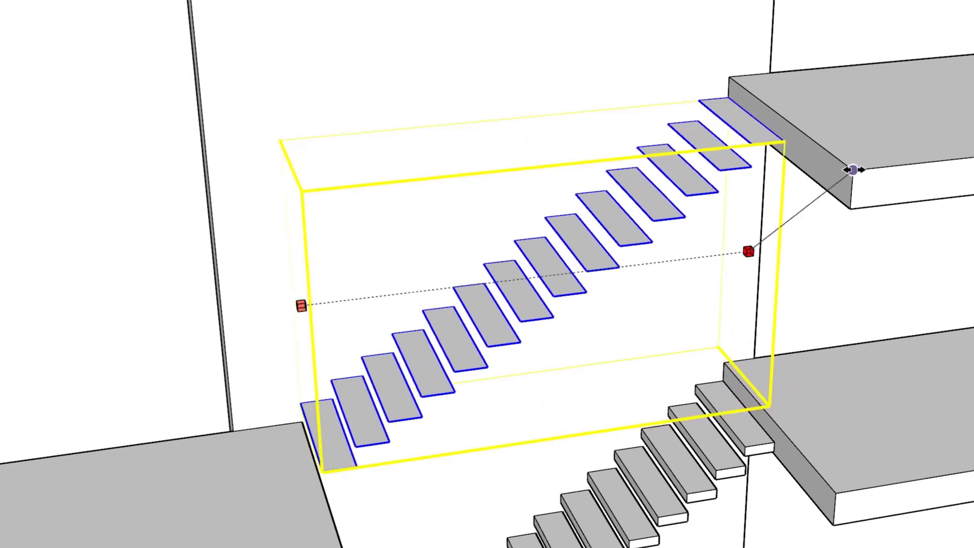
pyautogui.click(847, 166)
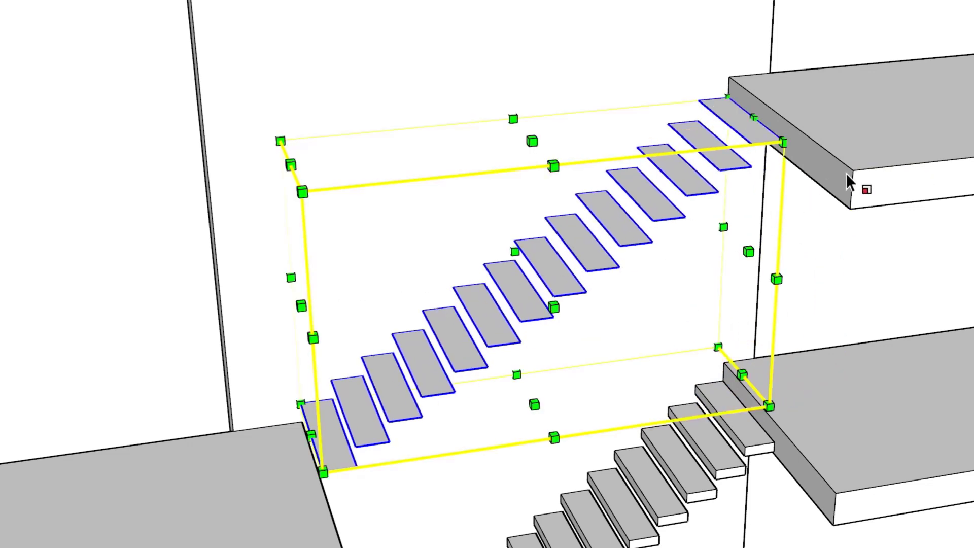
pyautogui.press('space')
# - Push/Pull the third-flight treads to 3.625 inches thick, then close the group
pyautogui.moveTo(698, 288); pyautogui.dragTo(700, 268, button='middle')
pyautogui.scroll(2, 743, 147)
pyautogui.doubleClick(754, 120)
pyautogui.doubleClick(752, 116)
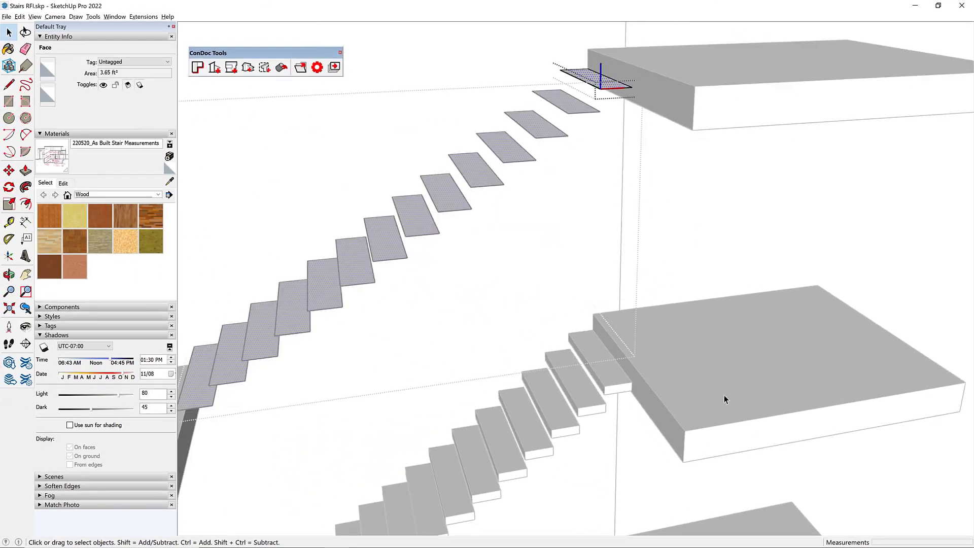
pyautogui.write('p3.625')
pyautogui.press('Return')
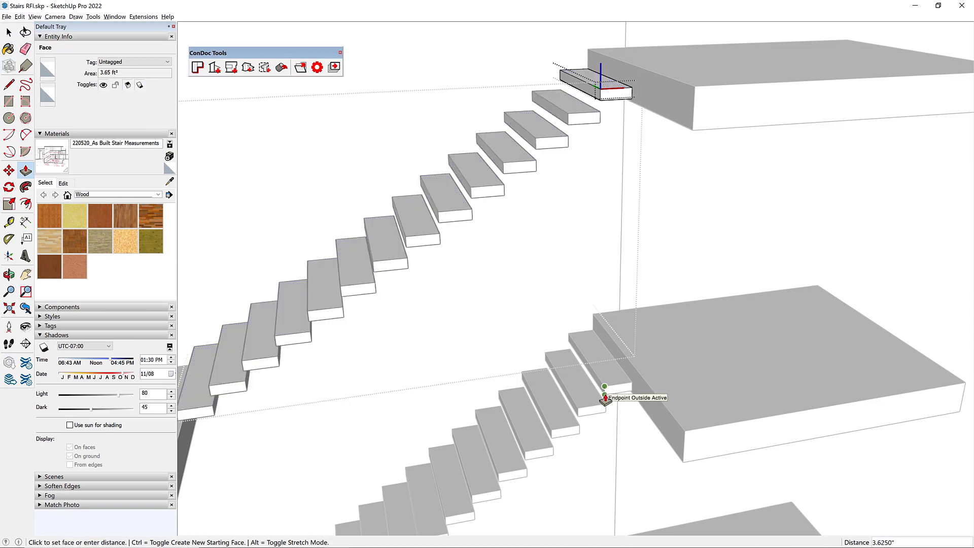
pyautogui.scroll(-1, 675, 234)
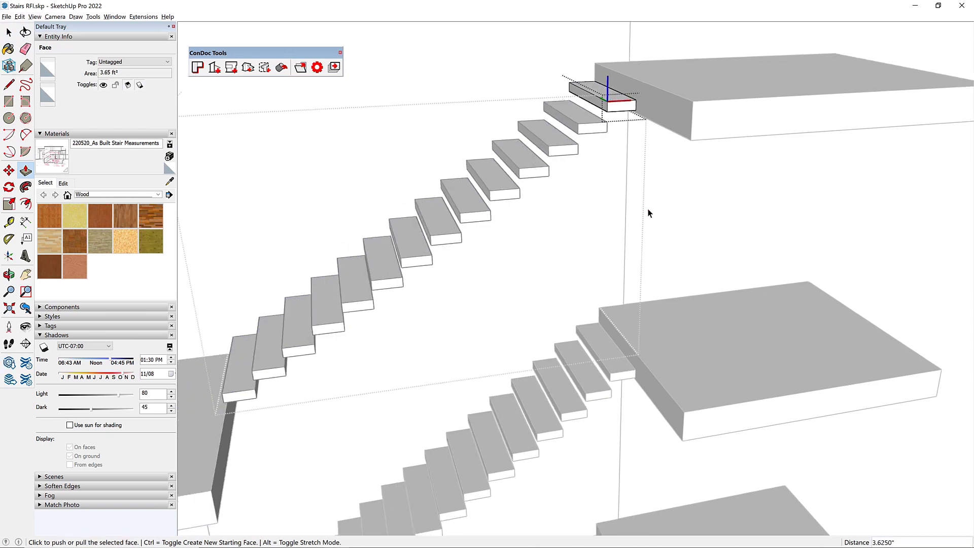
pyautogui.press('space')
pyautogui.press('Escape')
pyautogui.press('Escape')
pyautogui.scroll(-3, 629, 178)
pyautogui.keyDown('shift'); pyautogui.moveTo(629, 180); pyautogui.dragTo(620, 229, button='middle'); pyautogui.keyUp('shift')
# - Select the top tread's geometry and drag its Scale side grip toward the lower steps
pyautogui.scroll(5, 591, 130)
pyautogui.press('t')
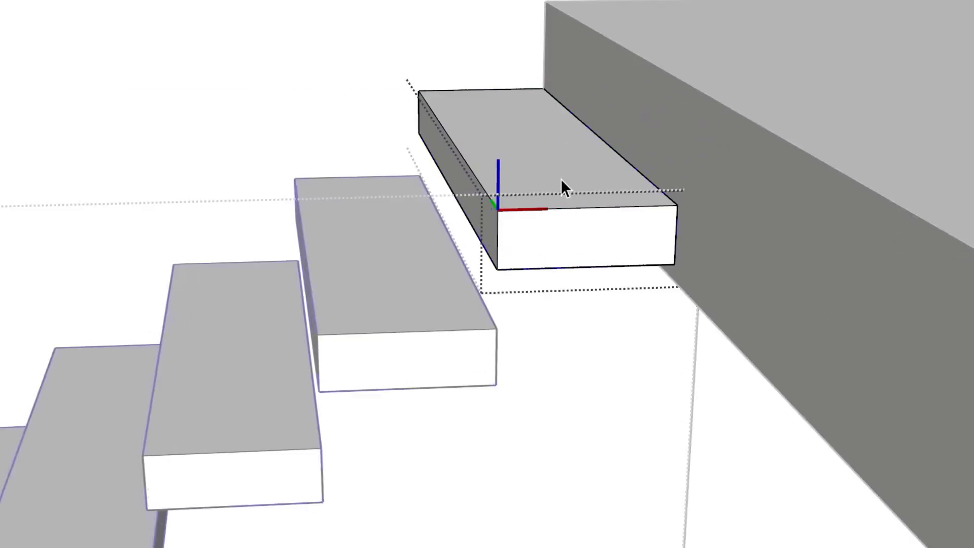
pyautogui.tripleClick(560, 178)
pyautogui.press('s')
pyautogui.moveTo(450, 165); pyautogui.dragTo(197, 183)
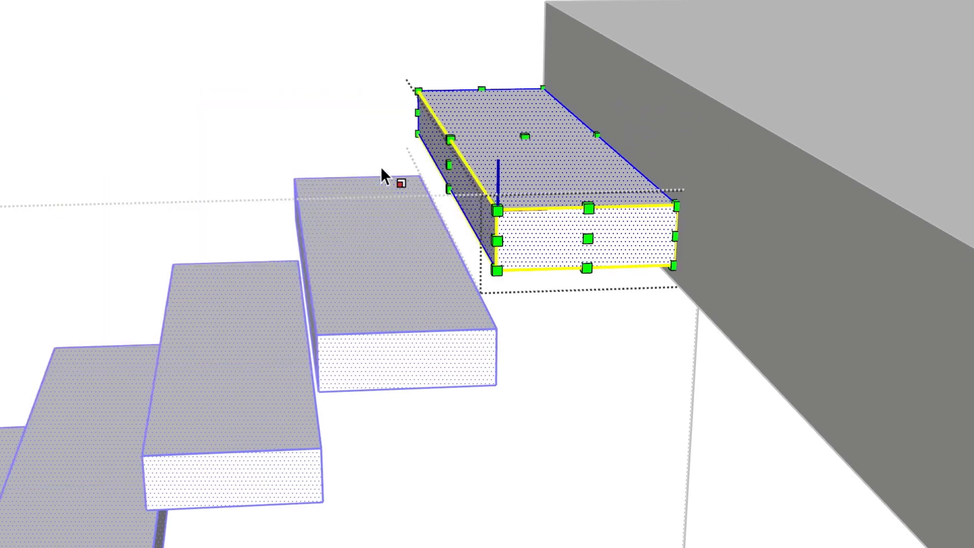